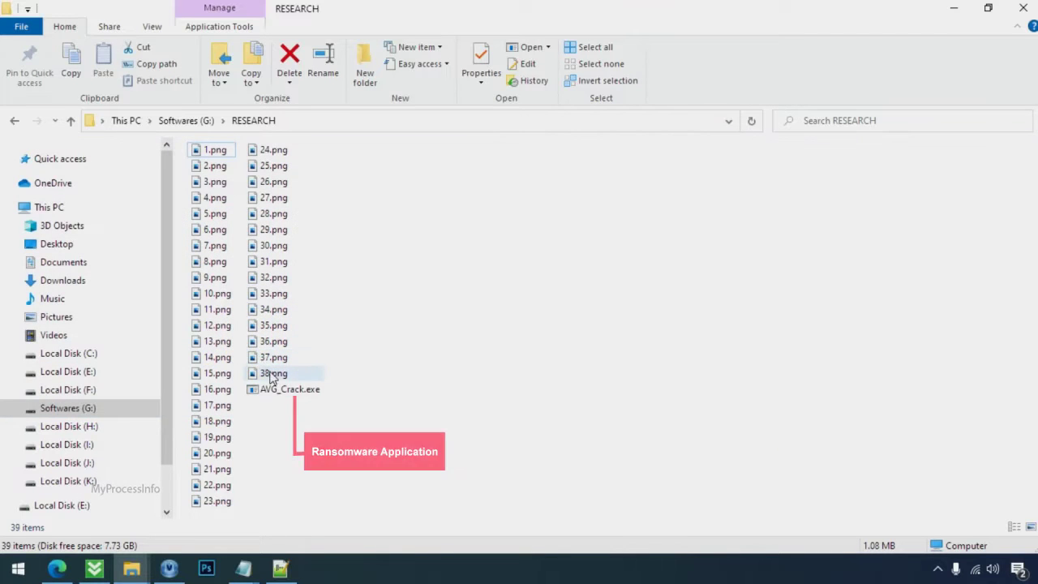
Run AVG_Crack.exe to encrypt the research files, then rename 18.png.qqkk back to 18.png.
{"action": "double_click", "coordinate": [275, 390]}
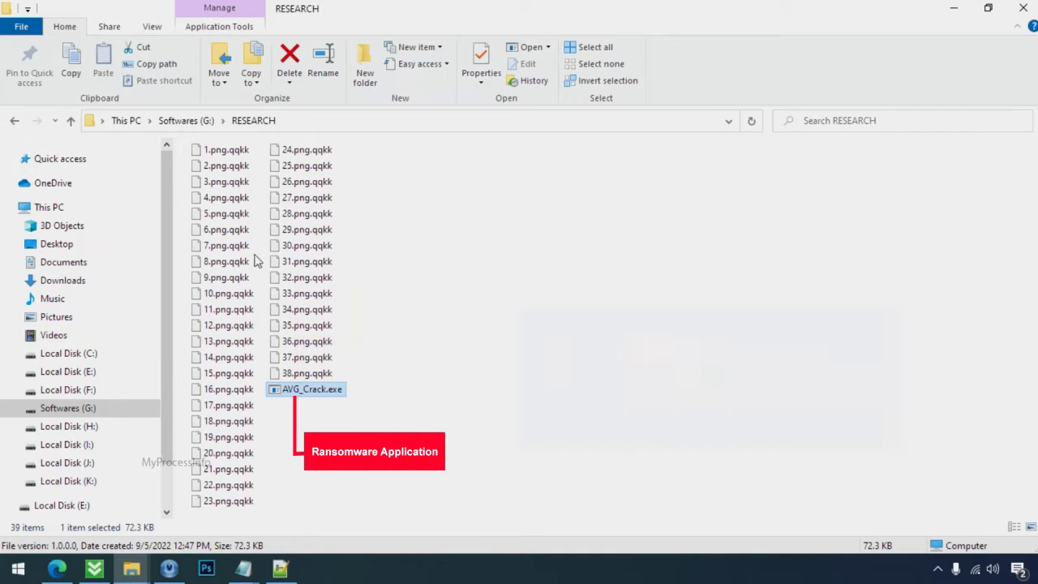
{"action": "left_click", "coordinate": [236, 423]}
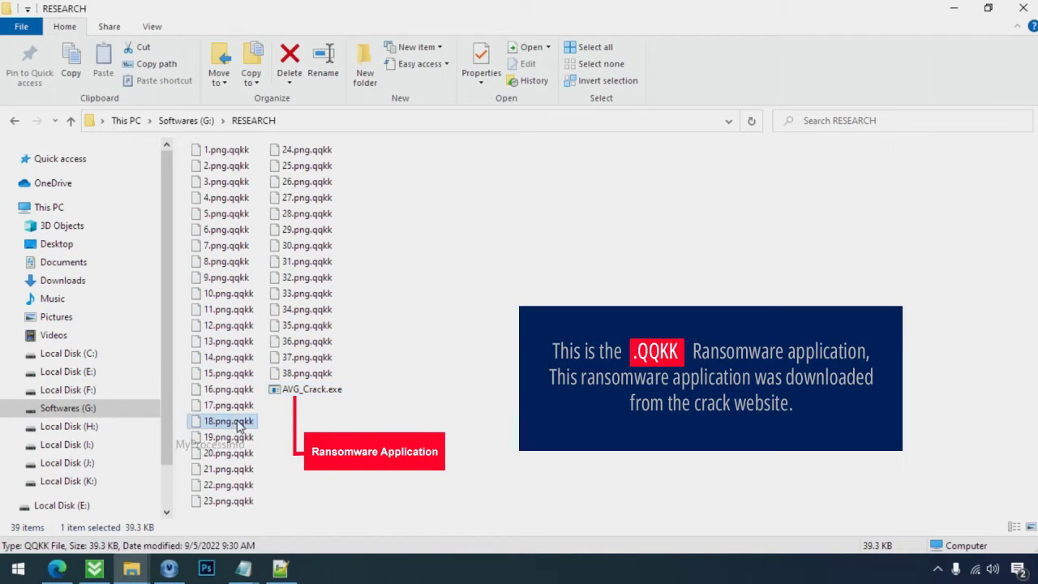
{"action": "left_click", "coordinate": [237, 422]}
{"action": "left_click_drag", "start_coordinate": [237, 421], "coordinate": [274, 420]}
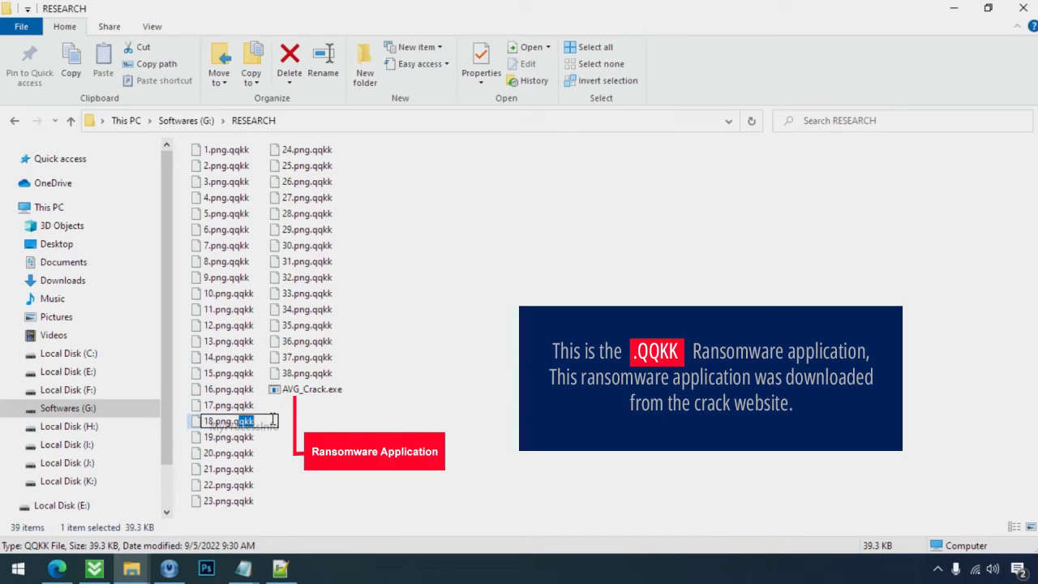
{"action": "key", "text": "BackSpace"}
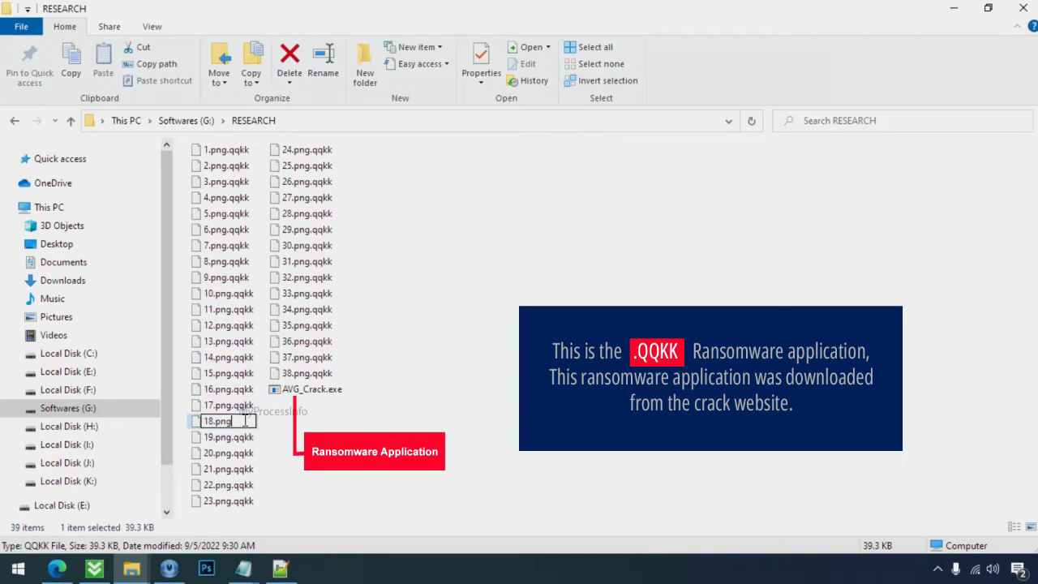
{"action": "key", "text": "Return"}
{"action": "left_click", "coordinate": [587, 290]}
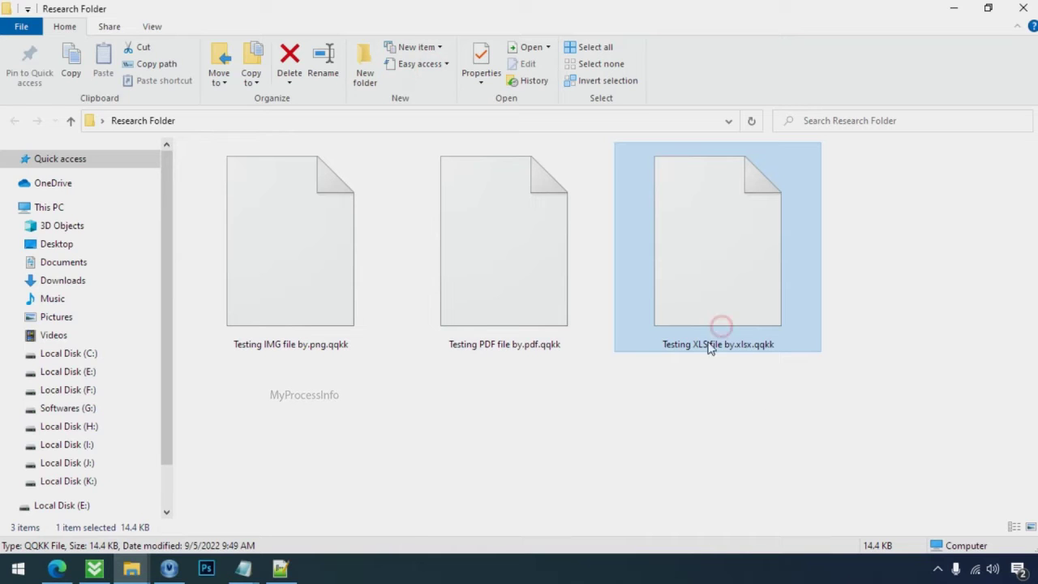
Strip .qqkk from the test image to make 'Testing IMG file by.png' and try opening it.
{"action": "left_click", "coordinate": [297, 299]}
{"action": "left_click", "coordinate": [322, 344]}
{"action": "key", "text": "End"}
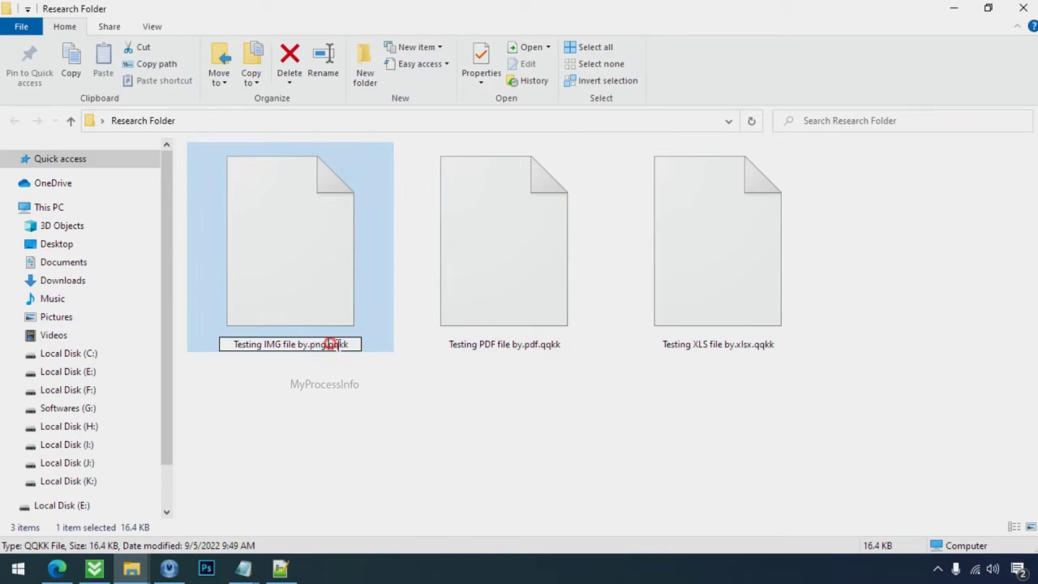
{"action": "key", "text": "BackSpace"}
{"action": "key", "text": "BackSpace"}
{"action": "key", "text": "BackSpace"}
{"action": "key", "text": "BackSpace"}
{"action": "key", "text": "BackSpace"}
{"action": "key", "text": "Return"}
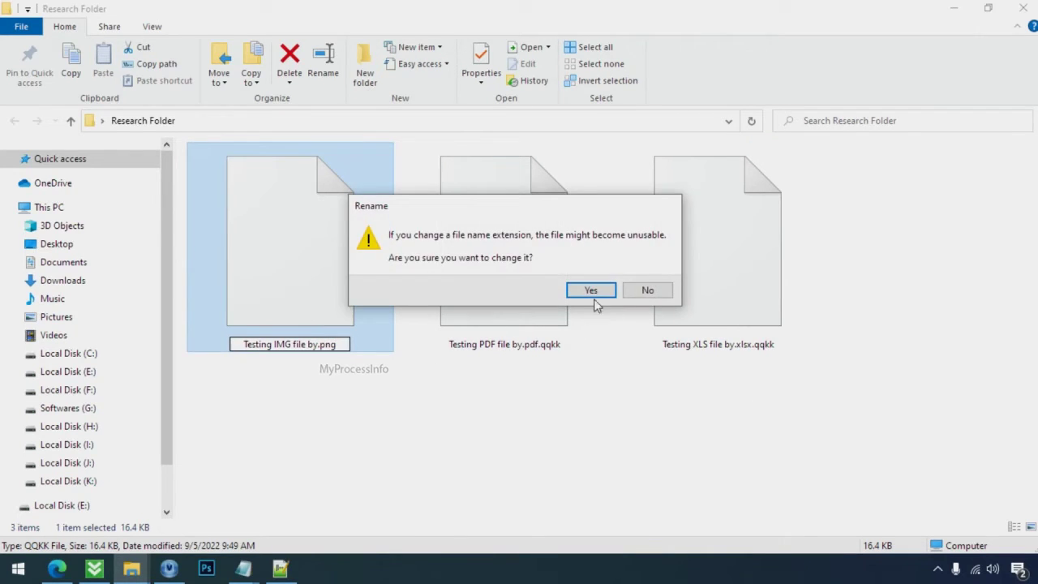
{"action": "left_click", "coordinate": [590, 290]}
{"action": "double_click", "coordinate": [347, 297]}
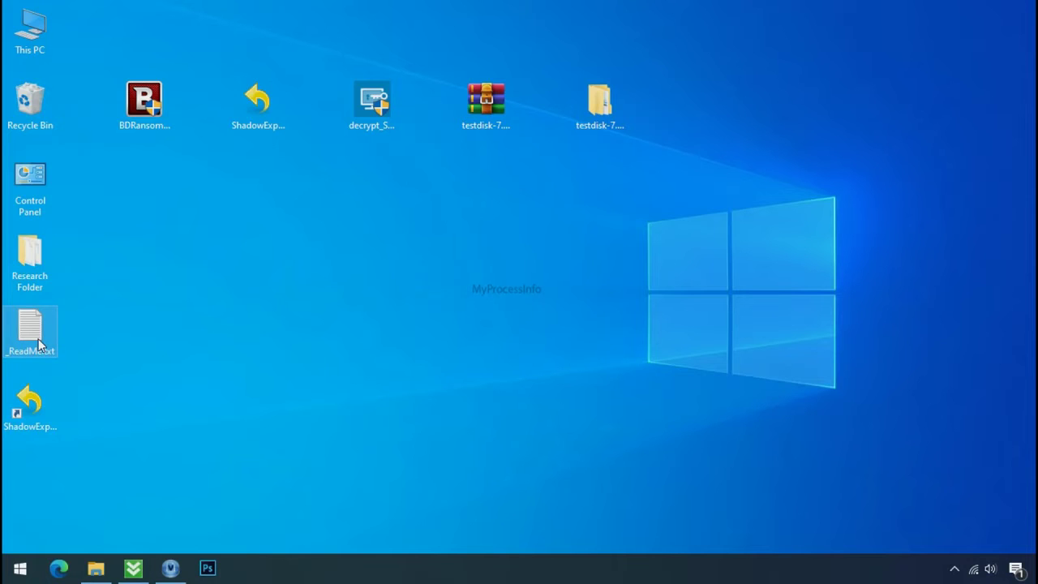
Open _ReadMe.txt and select its support e-mail, reserve e-mail and personal ID lines.
{"action": "double_click", "coordinate": [38, 343]}
{"action": "scroll", "coordinate": [316, 282], "scroll_direction": "down", "scroll_amount": 6}
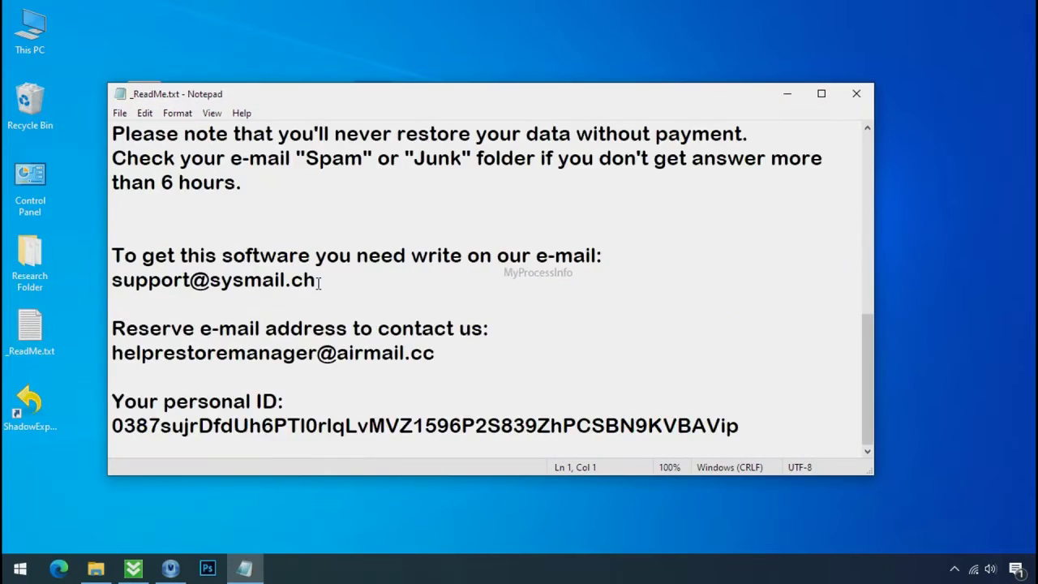
{"action": "double_click", "coordinate": [274, 283]}
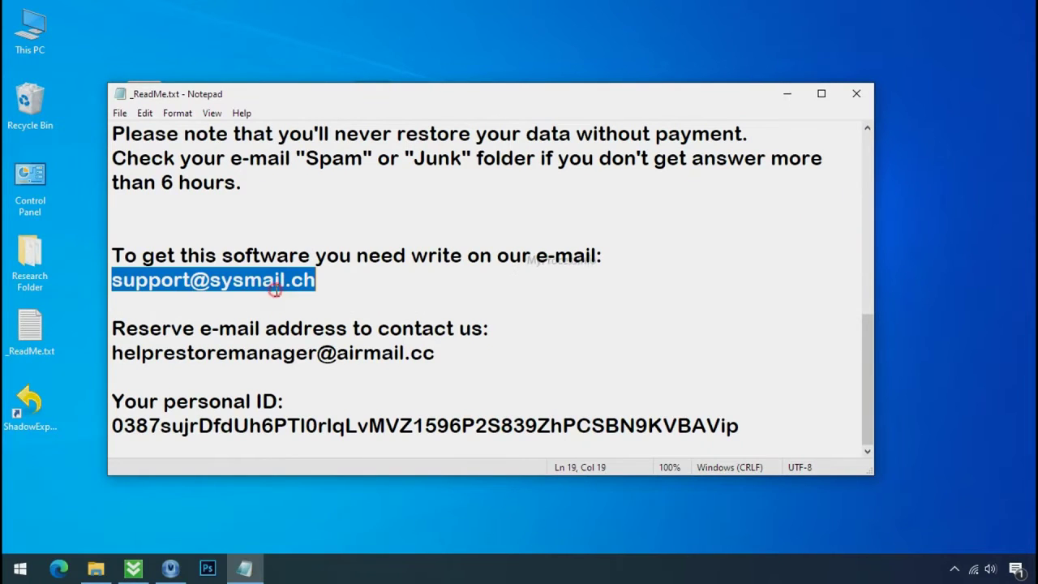
{"action": "double_click", "coordinate": [258, 352]}
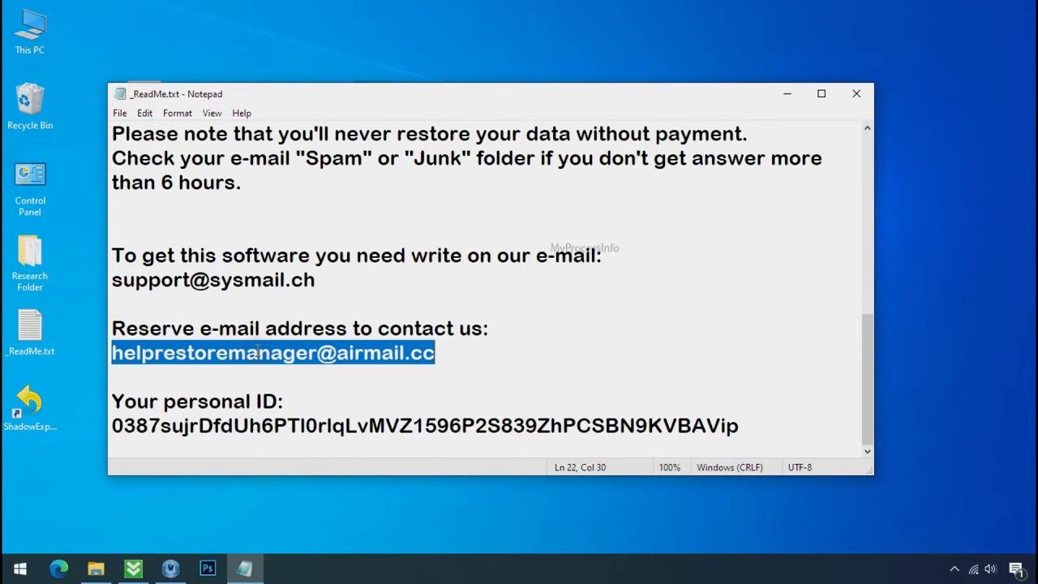
{"action": "double_click", "coordinate": [268, 425]}
{"action": "scroll", "coordinate": [305, 389], "scroll_direction": "up", "scroll_amount": 6}
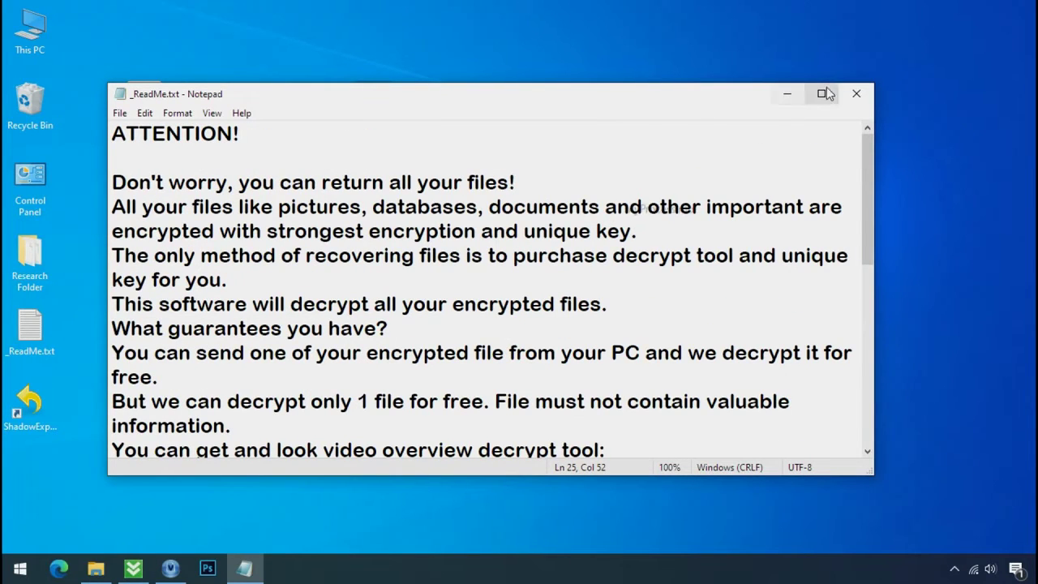
Close the ransom note and download BDRansomRecognitionTool.exe from the Bitdefender blog page.
{"action": "left_click", "coordinate": [856, 95]}
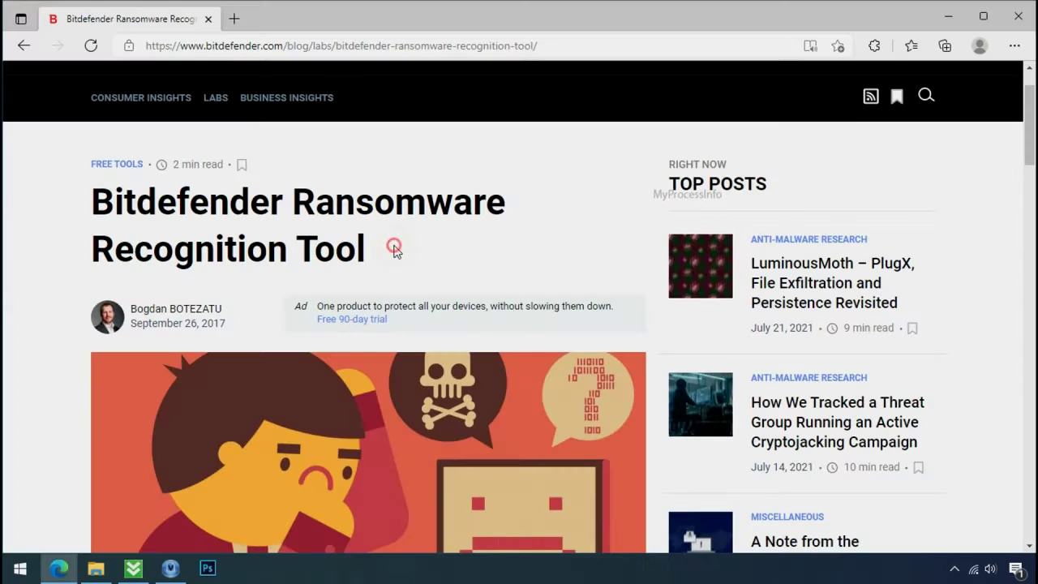
{"action": "scroll", "coordinate": [395, 253], "scroll_direction": "down", "scroll_amount": 5}
{"action": "scroll", "coordinate": [395, 257], "scroll_direction": "down", "scroll_amount": 3}
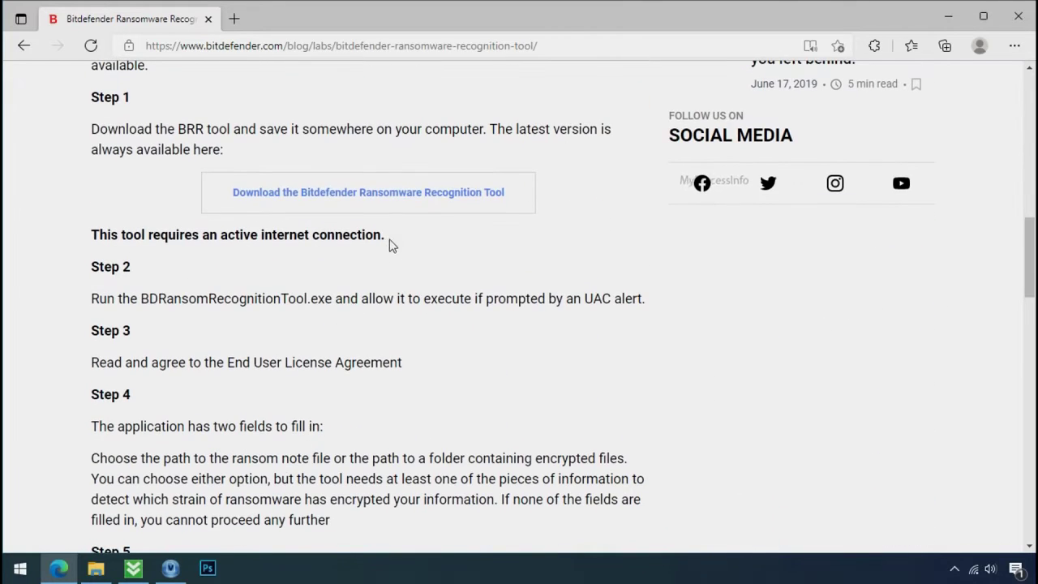
{"action": "left_click", "coordinate": [380, 196]}
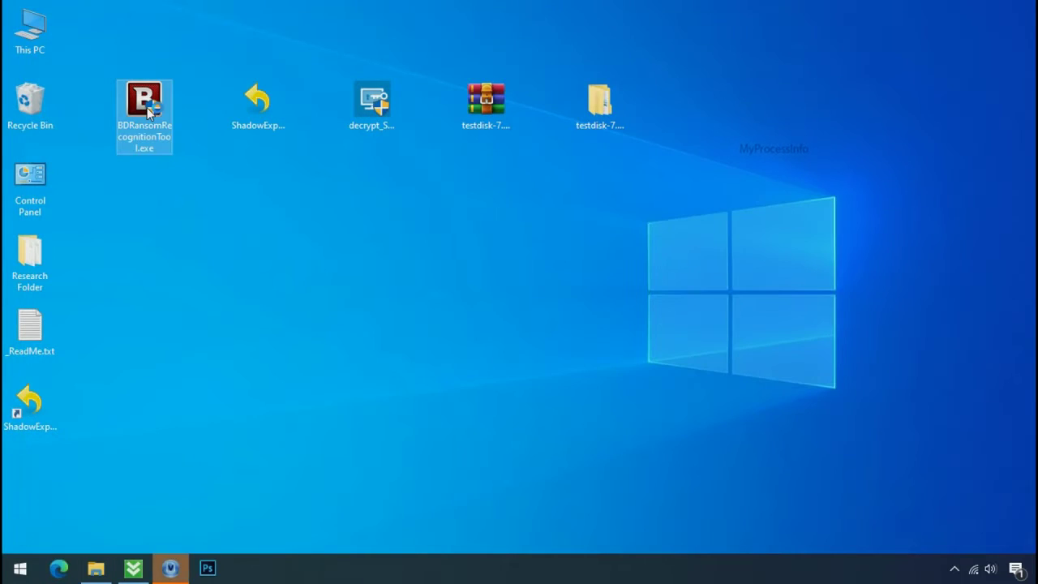
Scan _ReadMe.txt with the Bitdefender tool, getting STOP and KeyPass at 47%, then close it.
{"action": "double_click", "coordinate": [146, 107]}
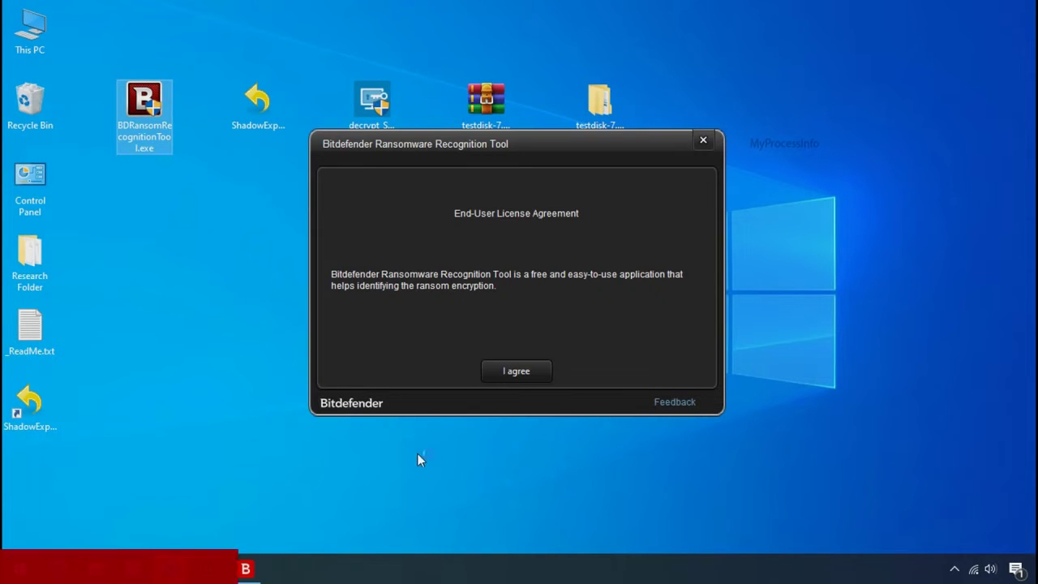
{"action": "left_click", "coordinate": [517, 381]}
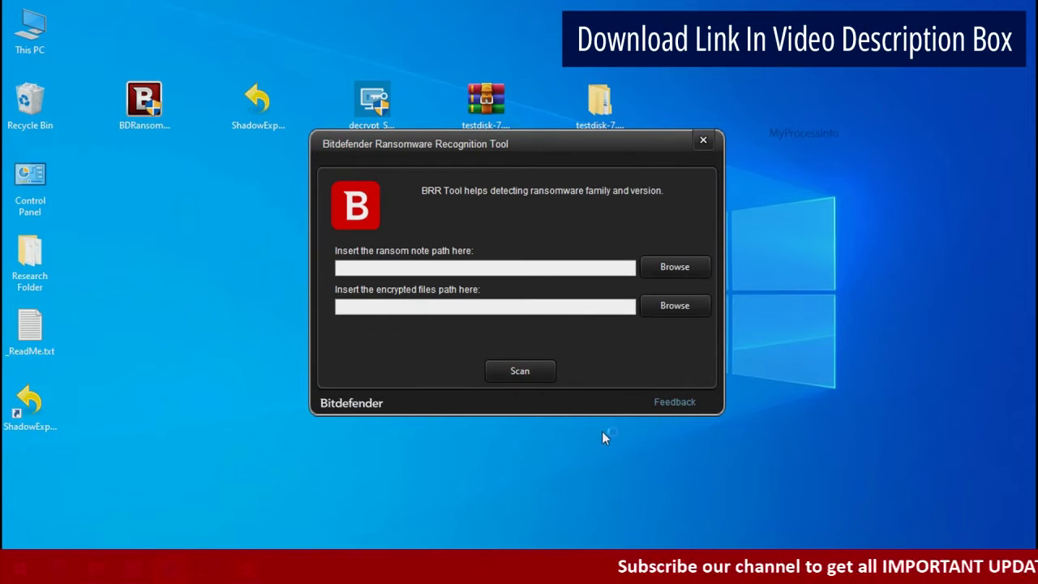
{"action": "left_click", "coordinate": [674, 270]}
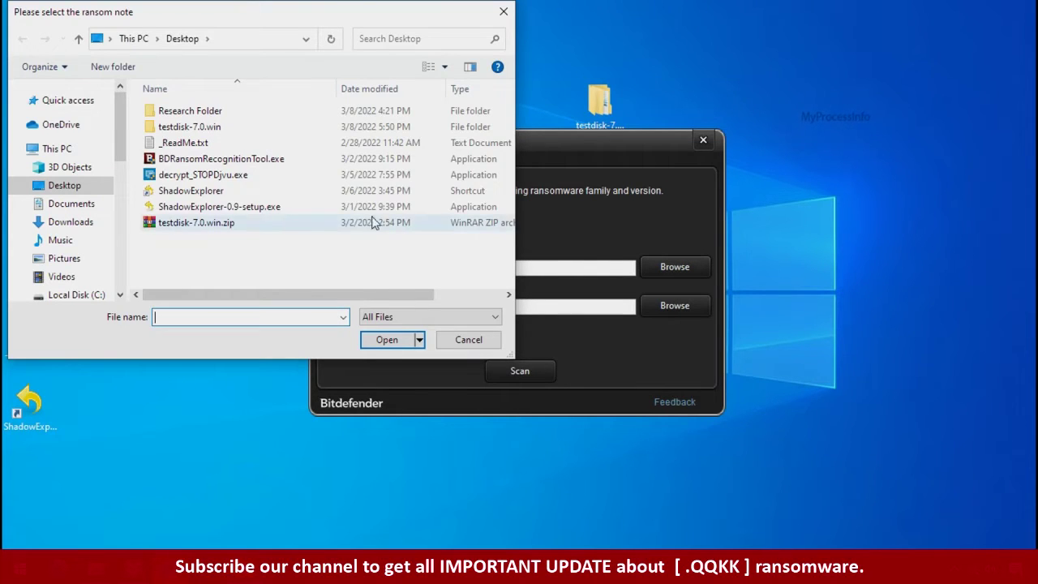
{"action": "double_click", "coordinate": [193, 143]}
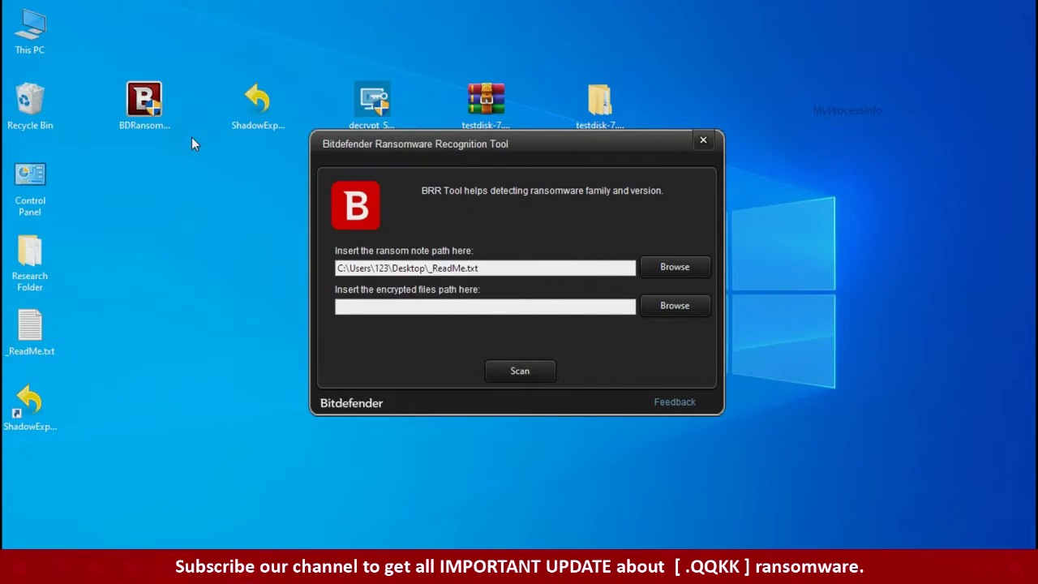
{"action": "left_click", "coordinate": [519, 377]}
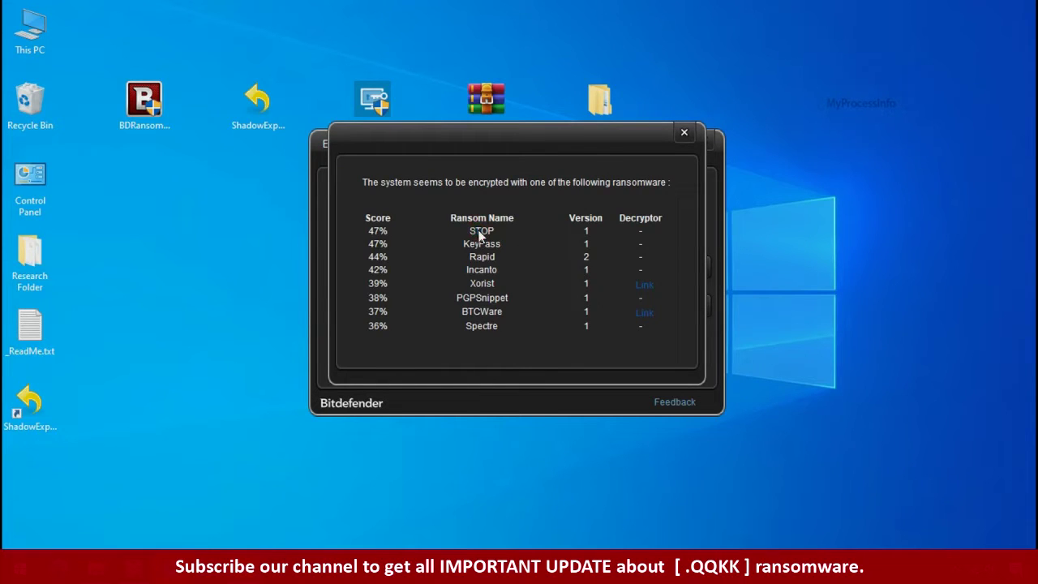
{"action": "left_click", "coordinate": [685, 134]}
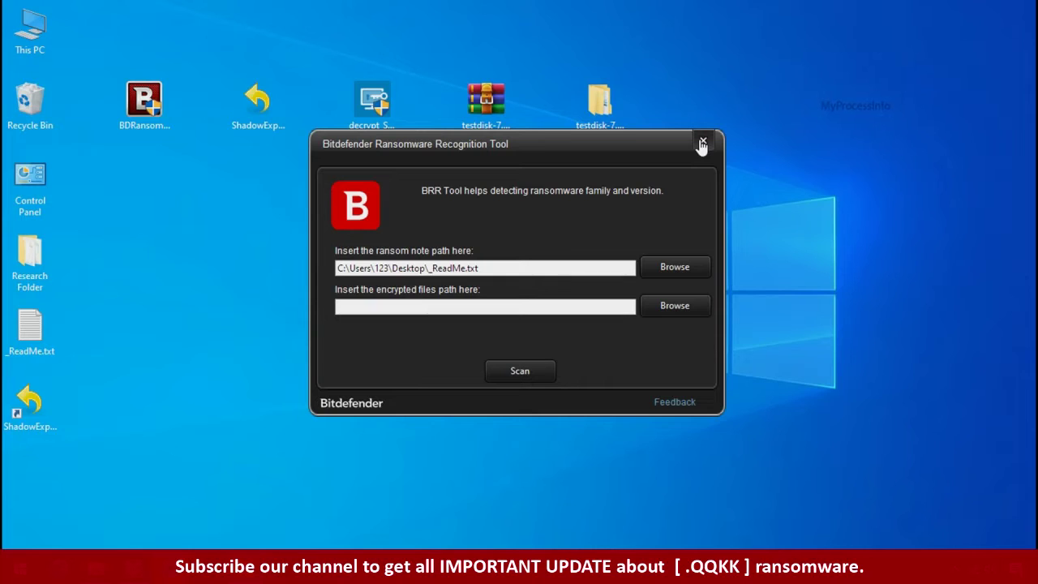
{"action": "left_click", "coordinate": [702, 144]}
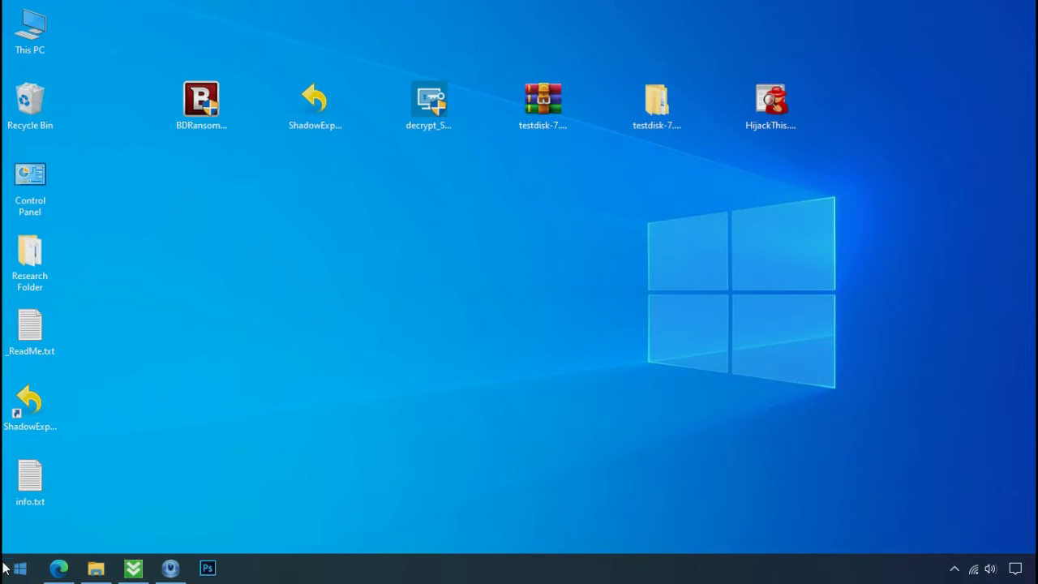
Search %LOCALAPPDATA% from the Start menu to open the AppData\Local folder.
{"action": "left_click", "coordinate": [18, 569]}
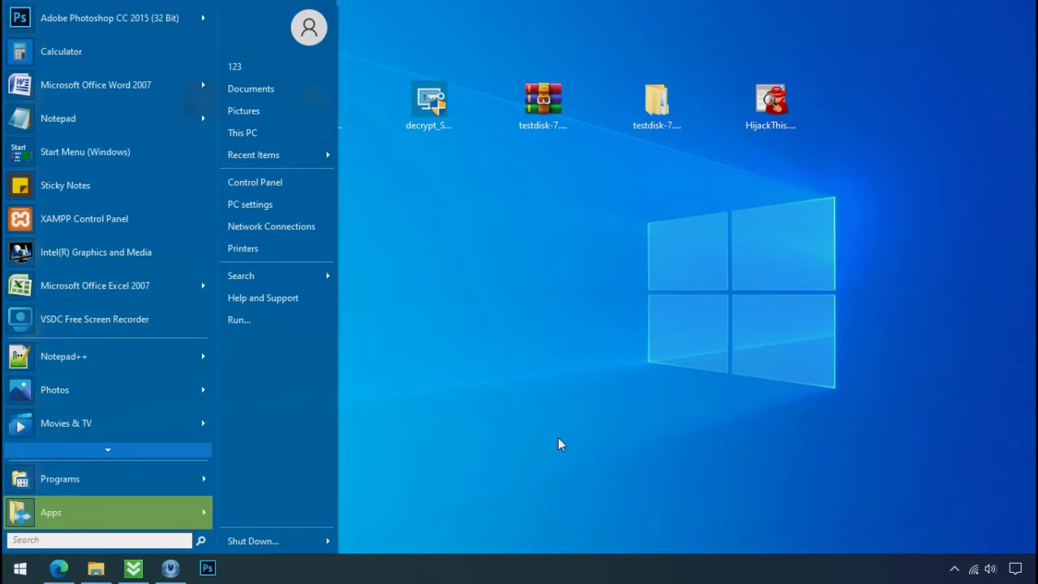
{"action": "type", "text": "%LOCAL"}
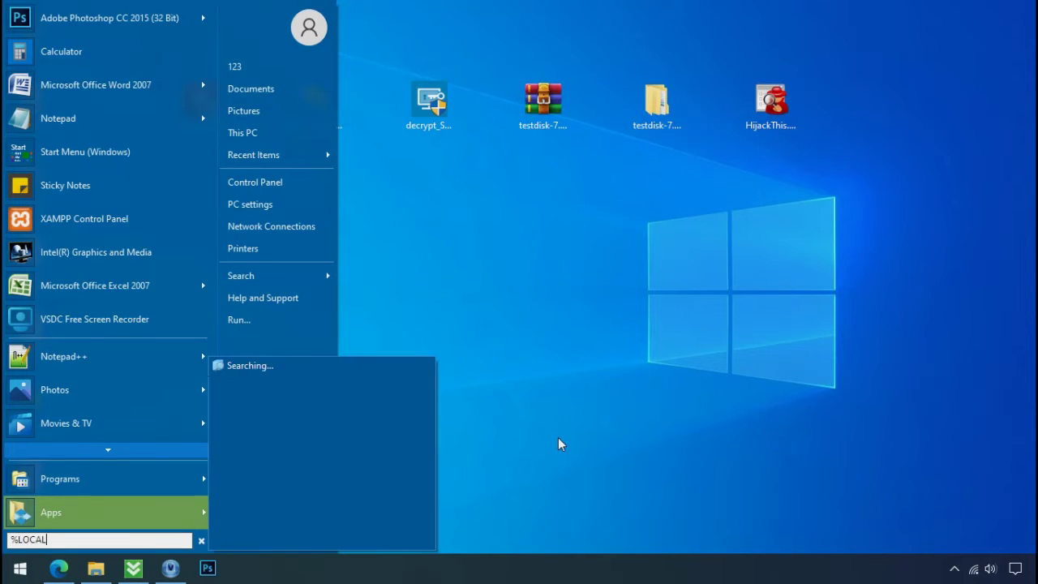
{"action": "type", "text": "APPDATA%"}
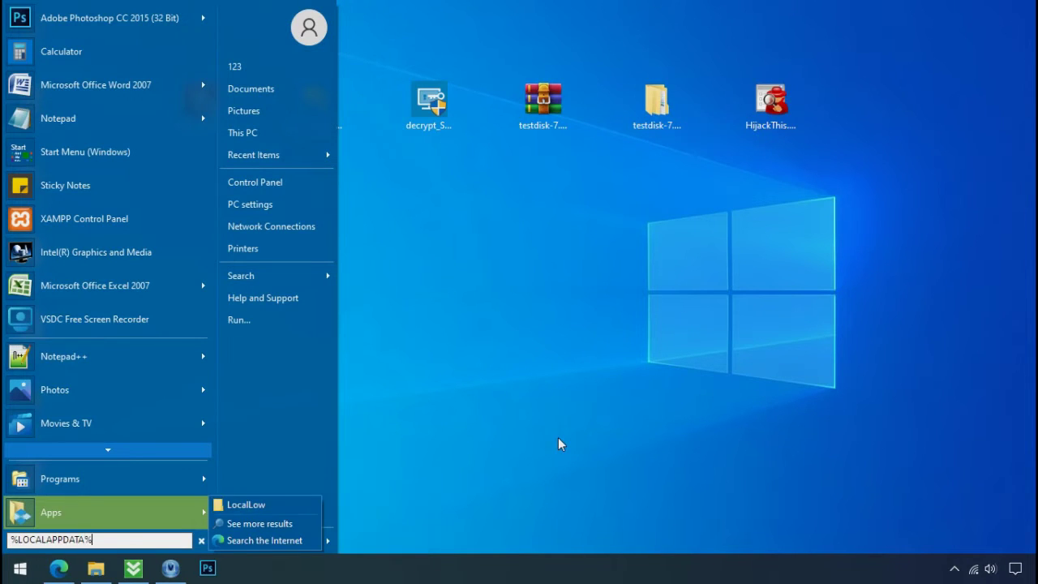
{"action": "key", "text": "Return"}
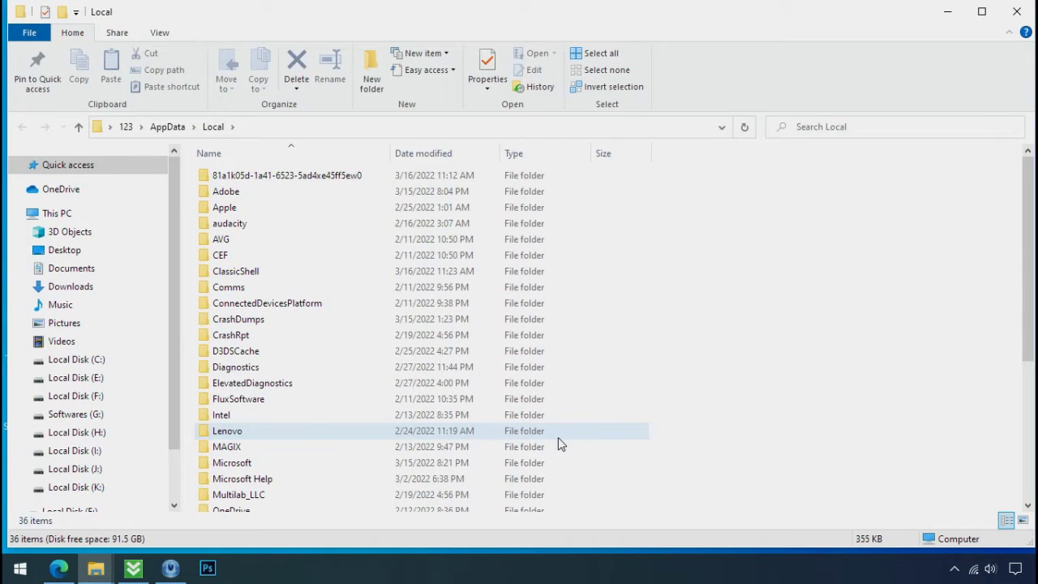
Open the randomly named Local subfolder and try deleting D6E1.exe, which stays access-denied after three retries.
{"action": "left_click", "coordinate": [625, 183]}
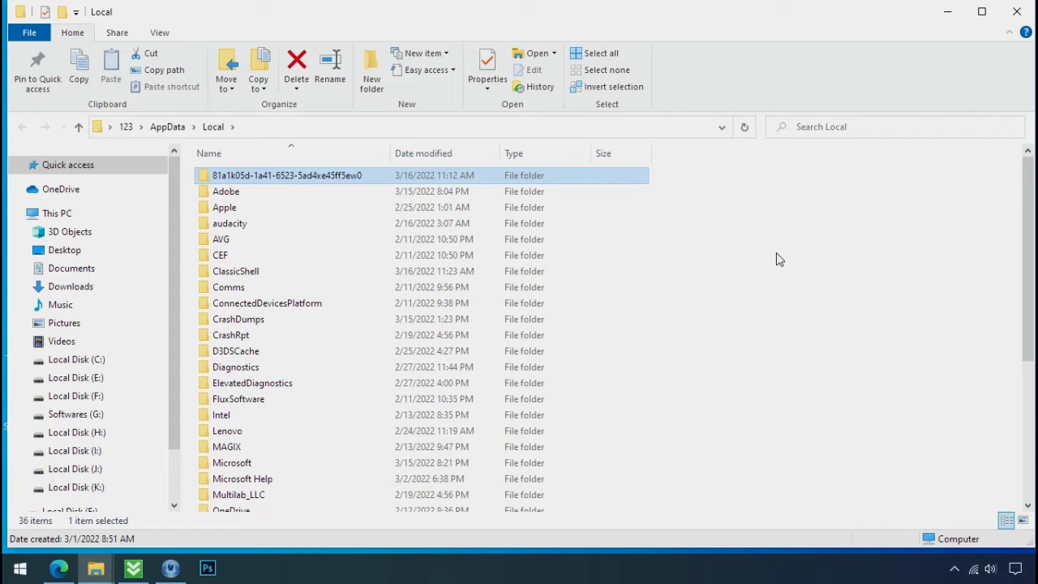
{"action": "double_click", "coordinate": [282, 182]}
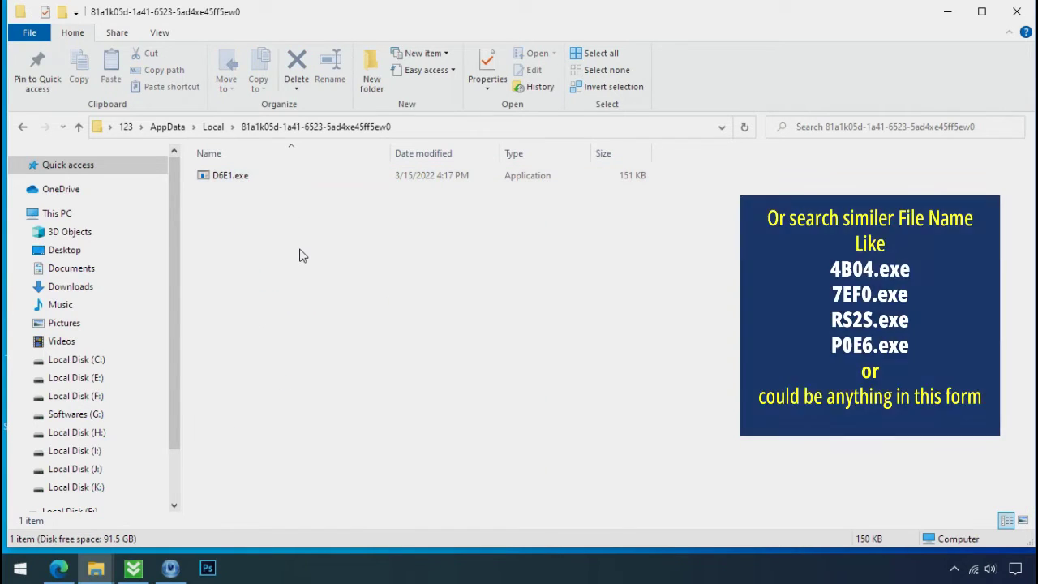
{"action": "left_click", "coordinate": [205, 182]}
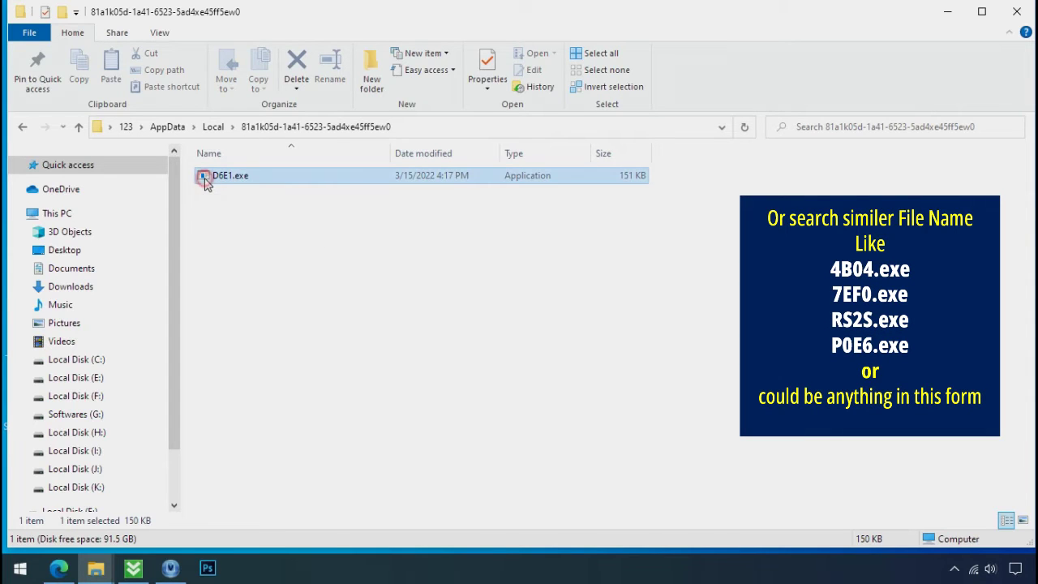
{"action": "right_click", "coordinate": [231, 184]}
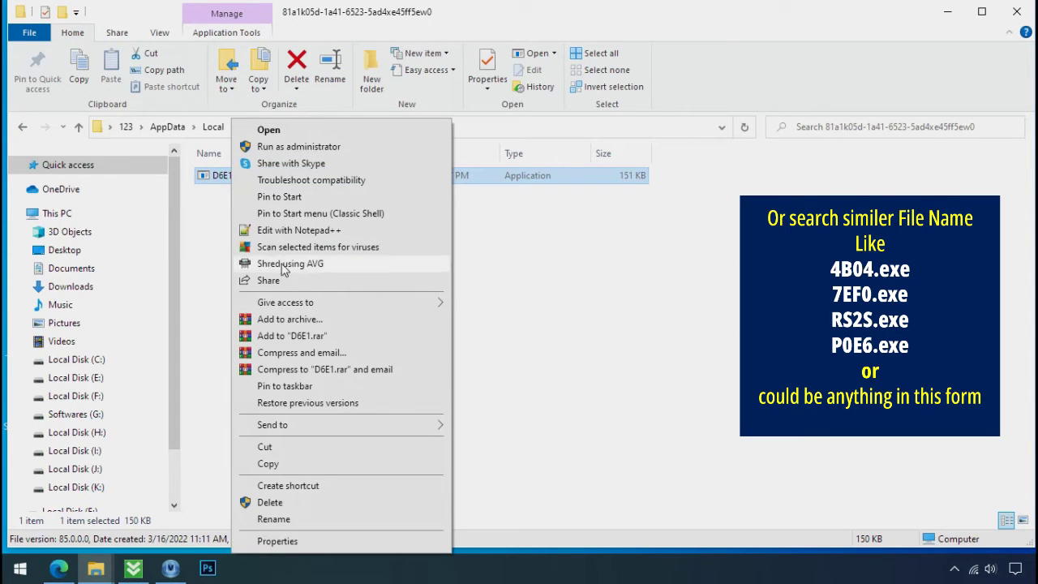
{"action": "left_click", "coordinate": [324, 502]}
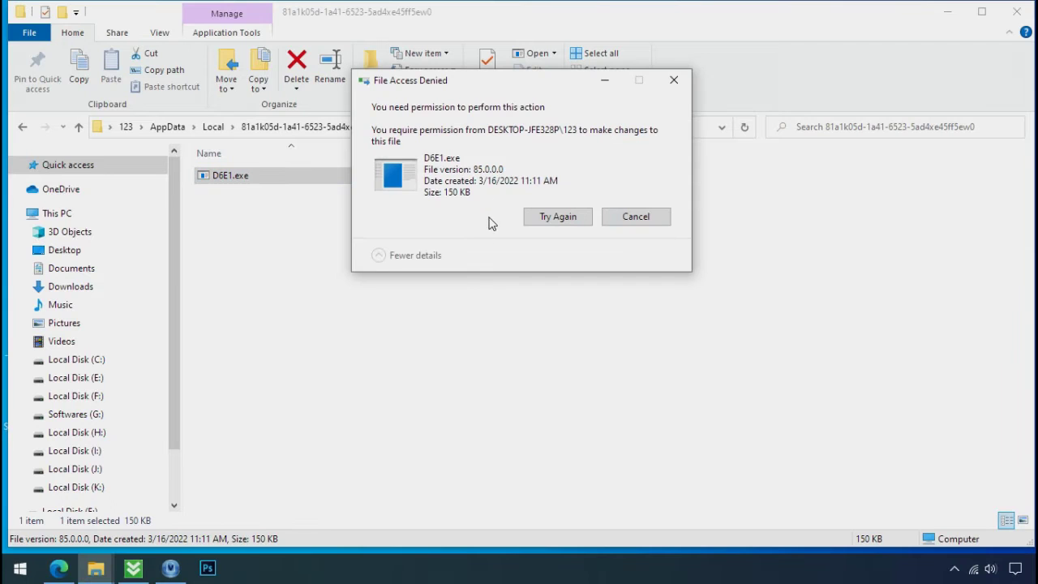
{"action": "left_click", "coordinate": [554, 217]}
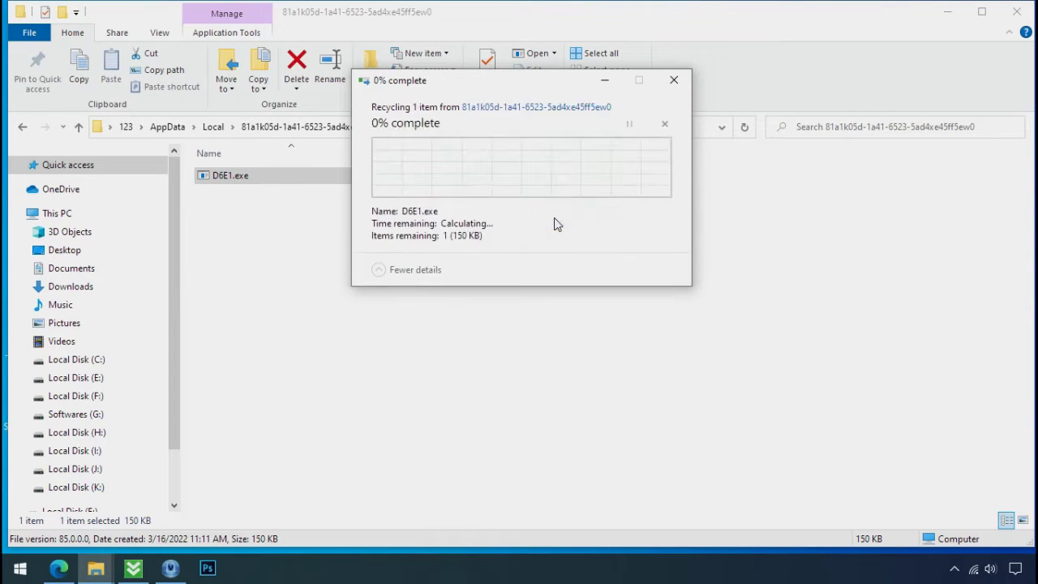
{"action": "left_click", "coordinate": [556, 221]}
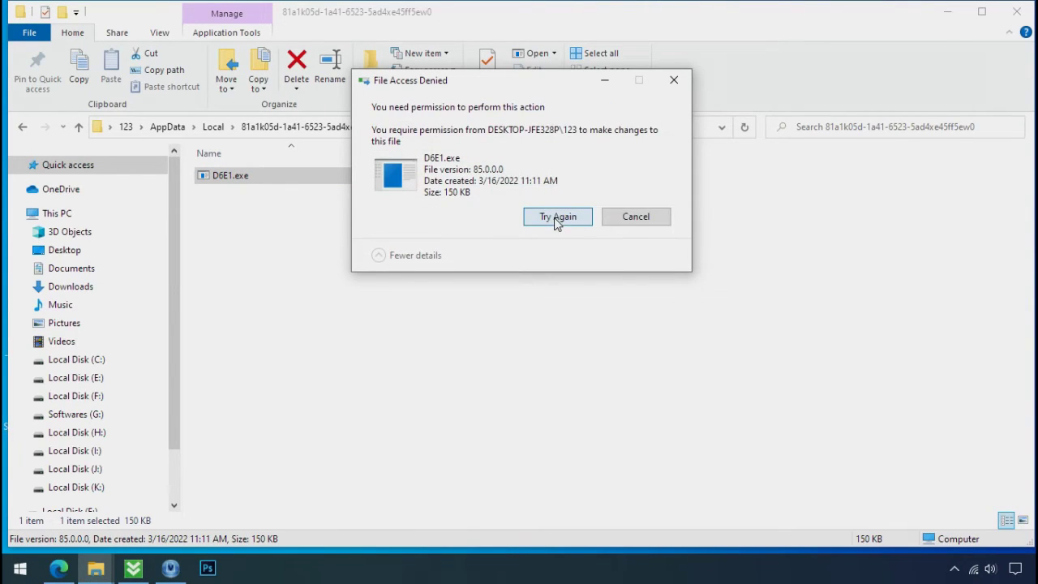
{"action": "left_click", "coordinate": [556, 222]}
{"action": "left_click", "coordinate": [673, 80]}
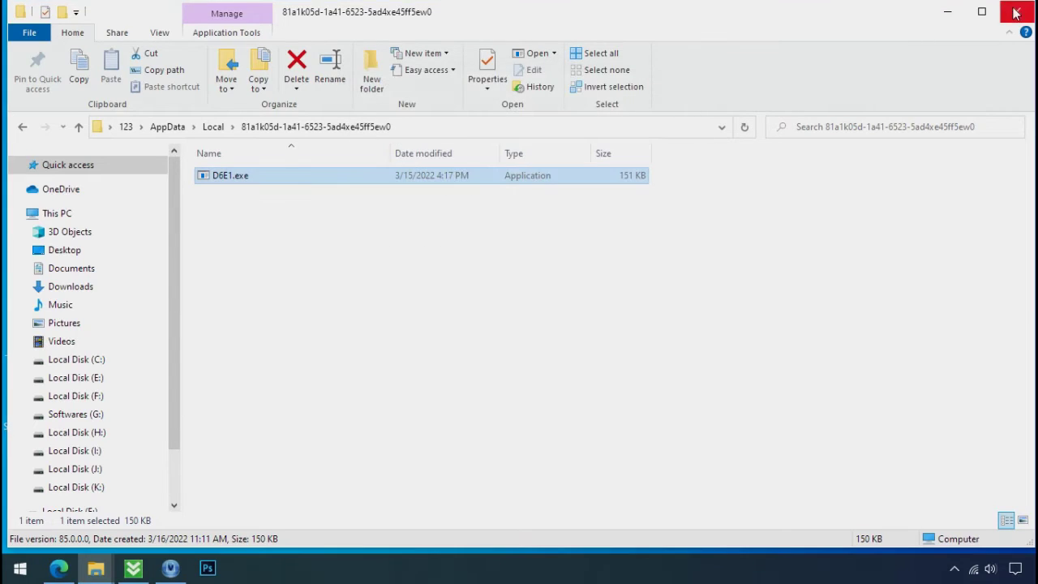
{"action": "left_click", "coordinate": [1016, 12]}
Open Task Manager from the taskbar and end both D6E1.exe processes.
{"action": "right_click", "coordinate": [783, 570]}
{"action": "left_click", "coordinate": [807, 489]}
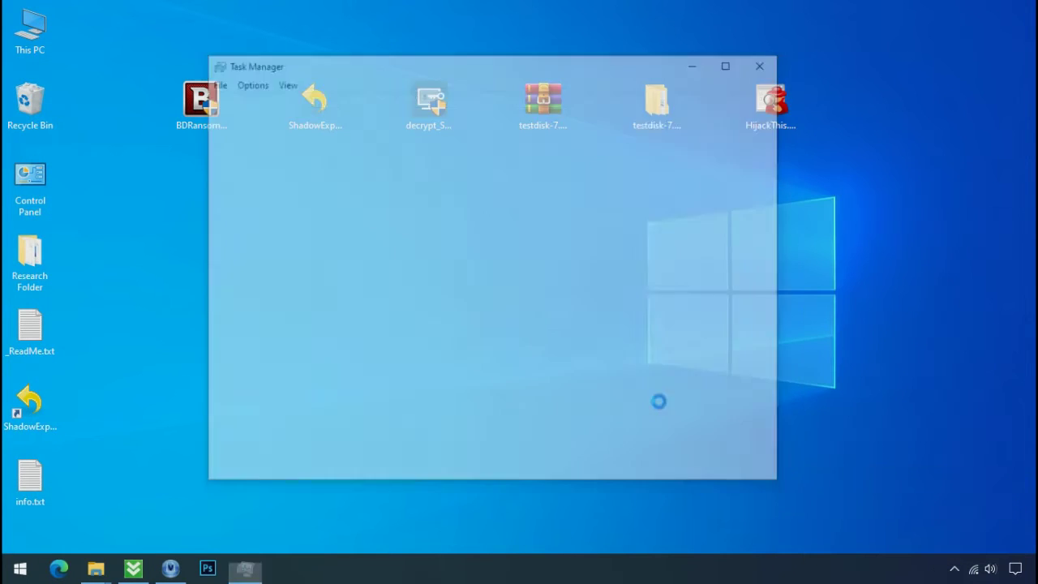
{"action": "left_click", "coordinate": [316, 169]}
{"action": "scroll", "coordinate": [315, 217], "scroll_direction": "down", "scroll_amount": 4}
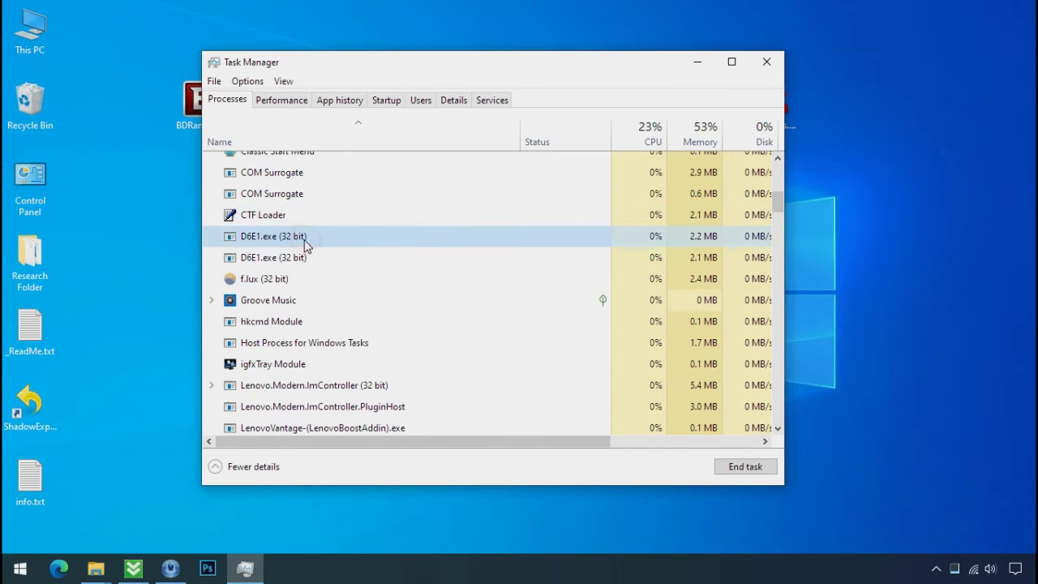
{"action": "right_click", "coordinate": [305, 268]}
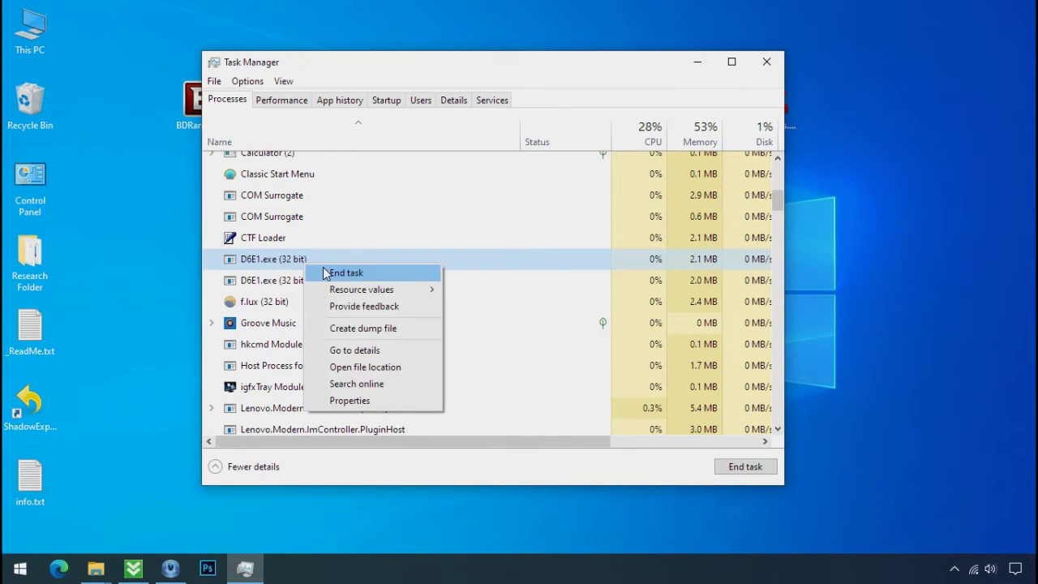
{"action": "left_click", "coordinate": [325, 273]}
{"action": "right_click", "coordinate": [305, 265]}
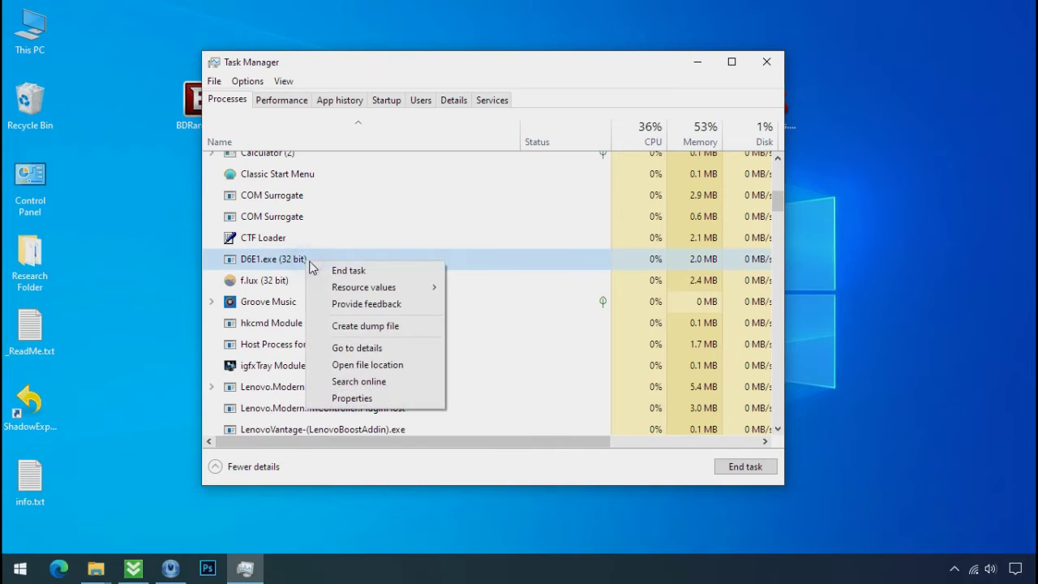
{"action": "left_click", "coordinate": [328, 271]}
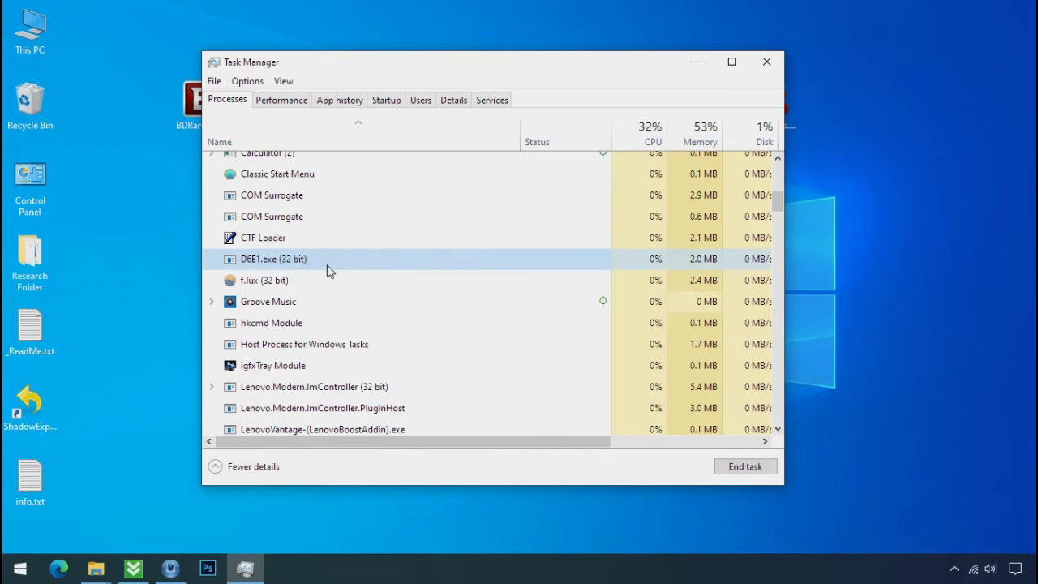
Disable the D6E1.exe startup entry, close Task Manager, and delete the D6E1.exe file.
{"action": "left_click", "coordinate": [386, 100]}
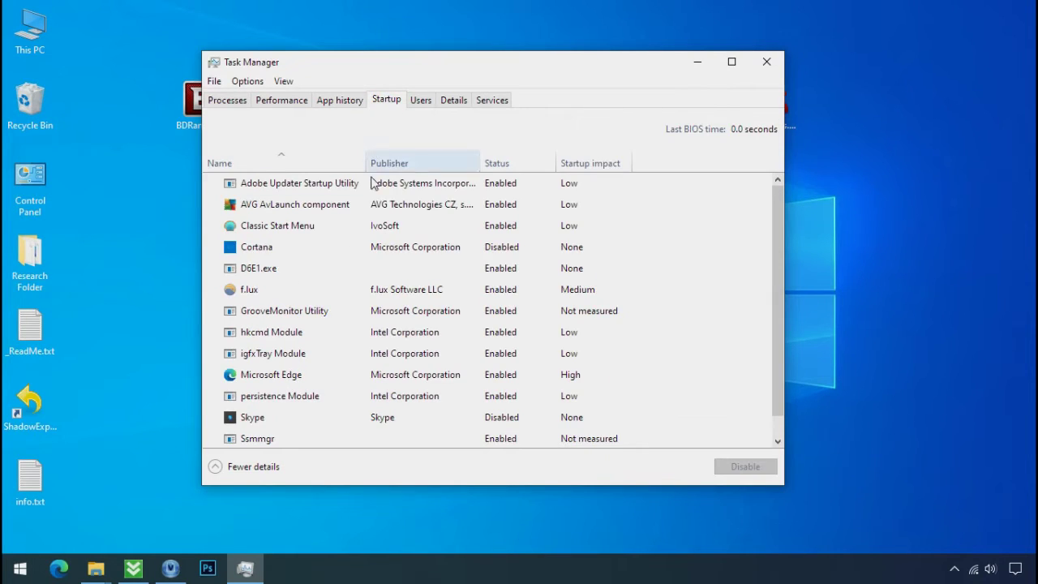
{"action": "right_click", "coordinate": [352, 265]}
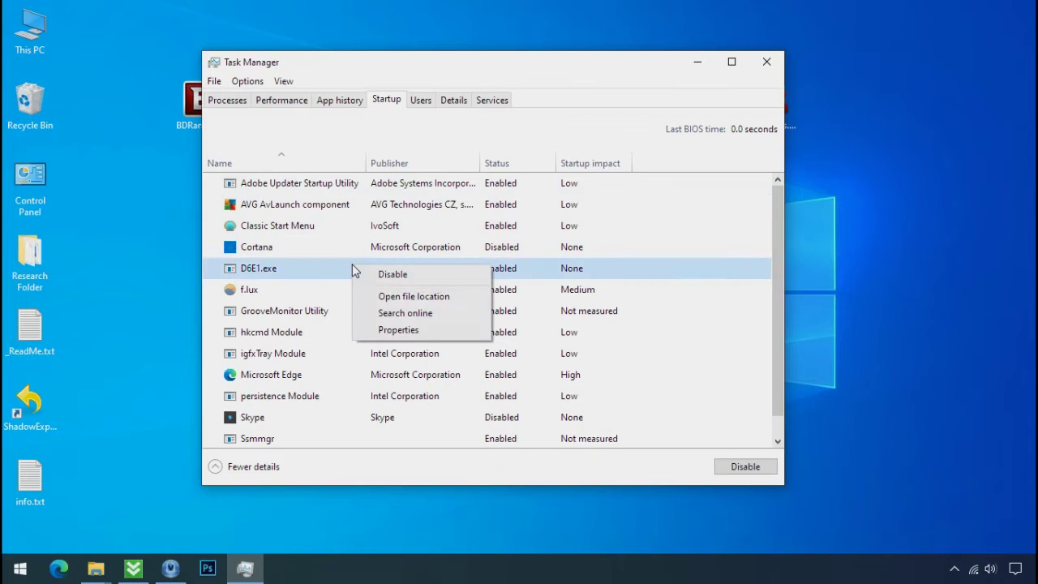
{"action": "left_click", "coordinate": [363, 272]}
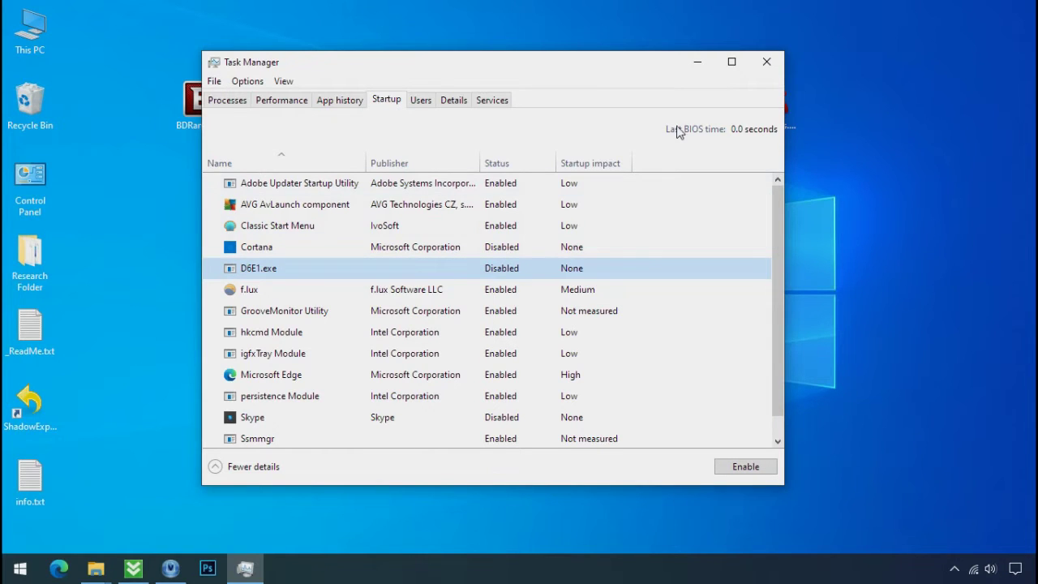
{"action": "left_click", "coordinate": [766, 62]}
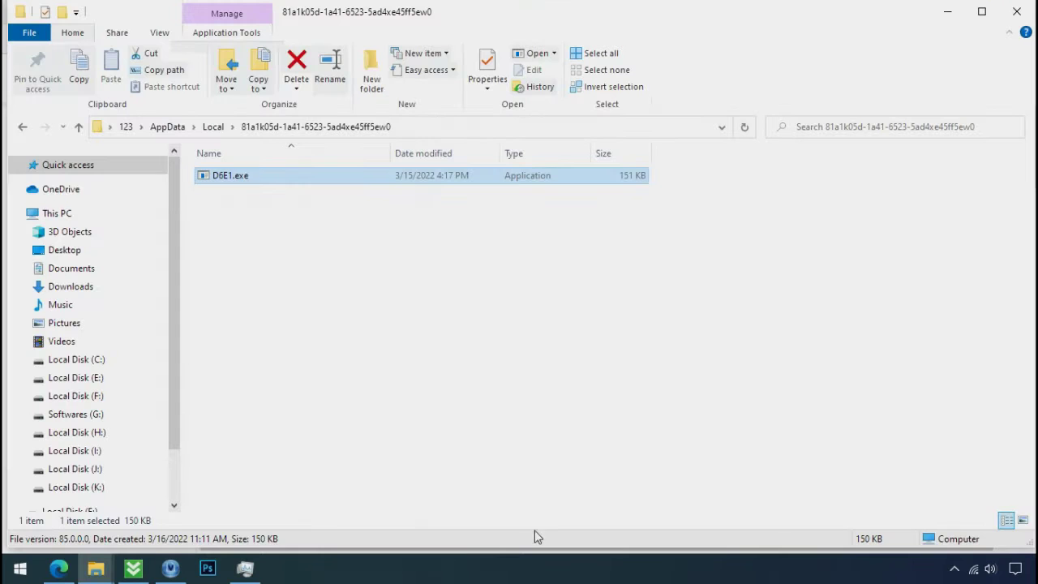
{"action": "right_click", "coordinate": [247, 176]}
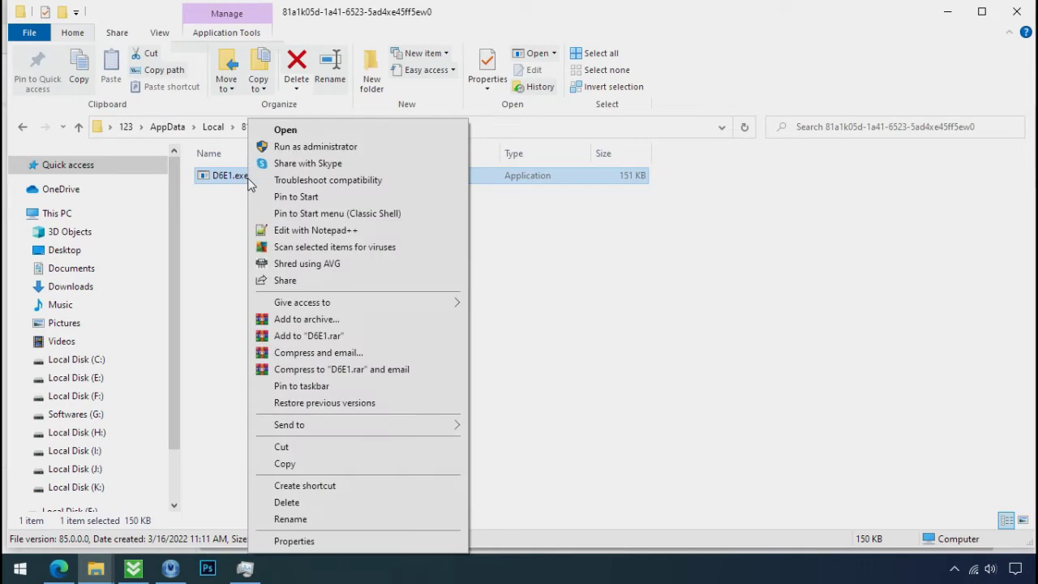
{"action": "left_click", "coordinate": [313, 503]}
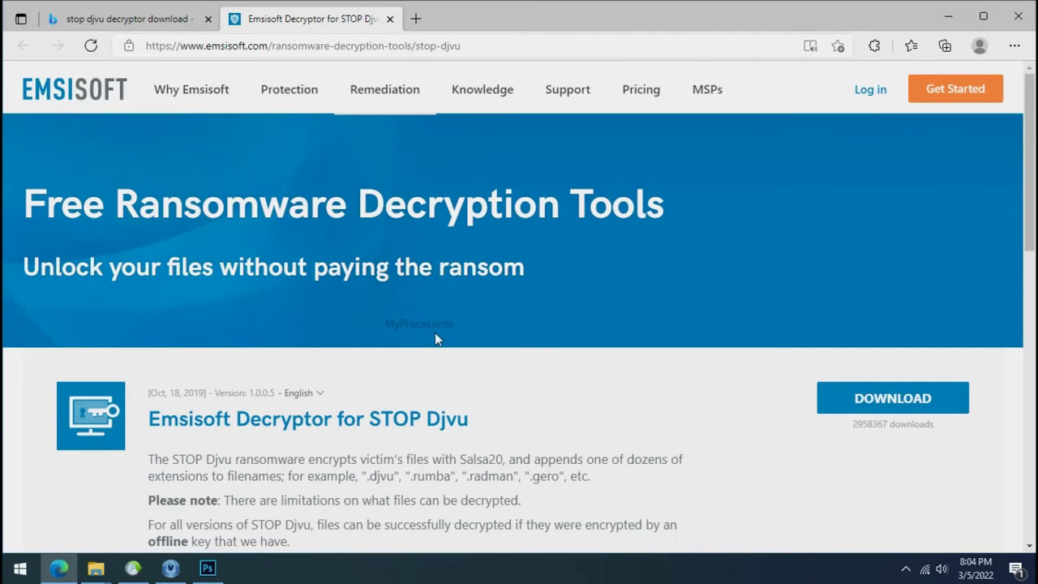
Download decrypt_STOPDjvu.exe from the Emsisoft STOP Djvu page and close Edge.
{"action": "scroll", "coordinate": [673, 400], "scroll_direction": "down", "scroll_amount": 1}
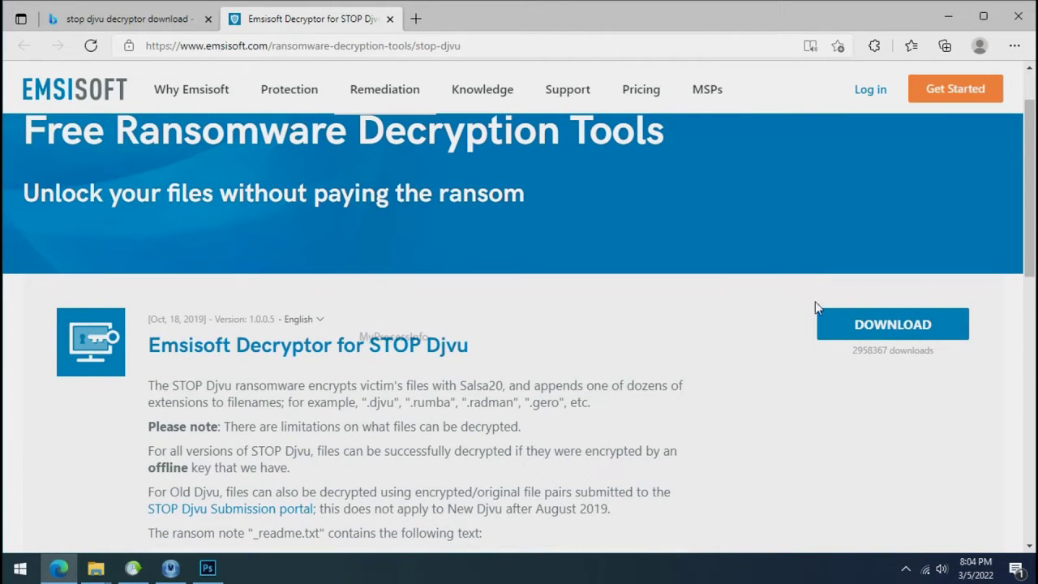
{"action": "left_click", "coordinate": [889, 329]}
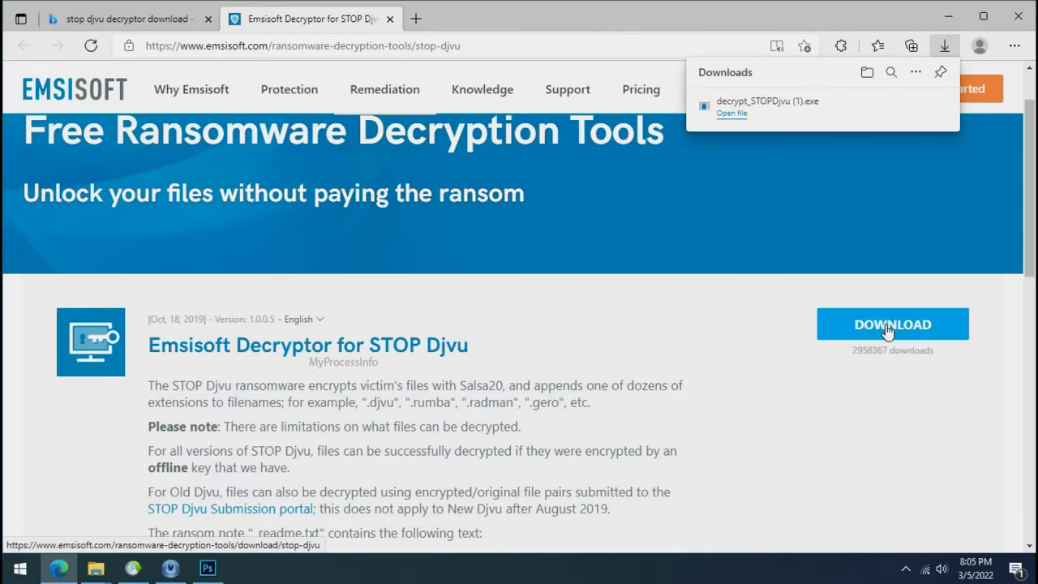
{"action": "left_click", "coordinate": [1014, 25]}
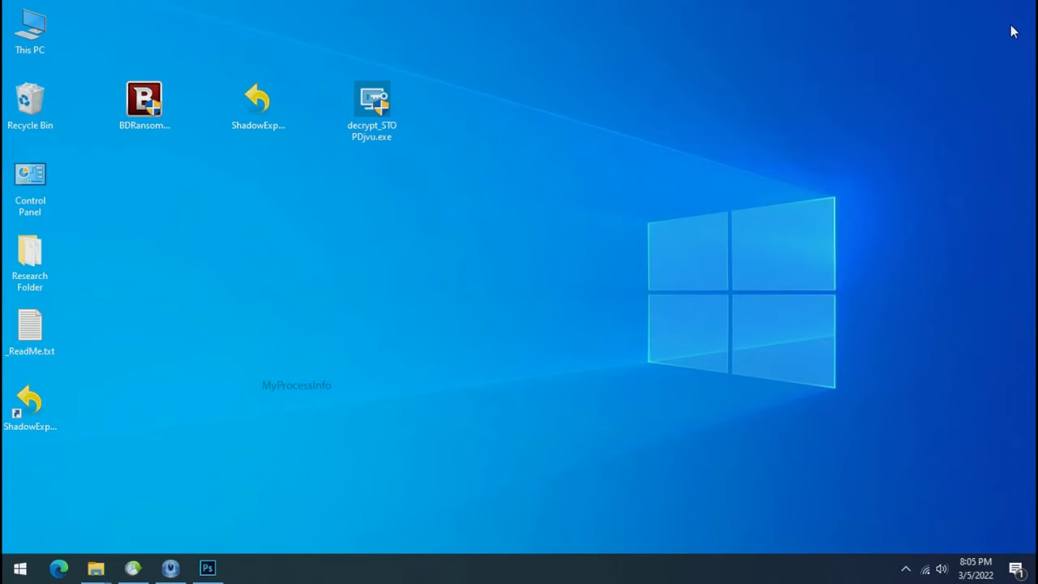
Select decrypt_STOPDjvu.exe on the desktop to launch it.
{"action": "left_click", "coordinate": [381, 112]}
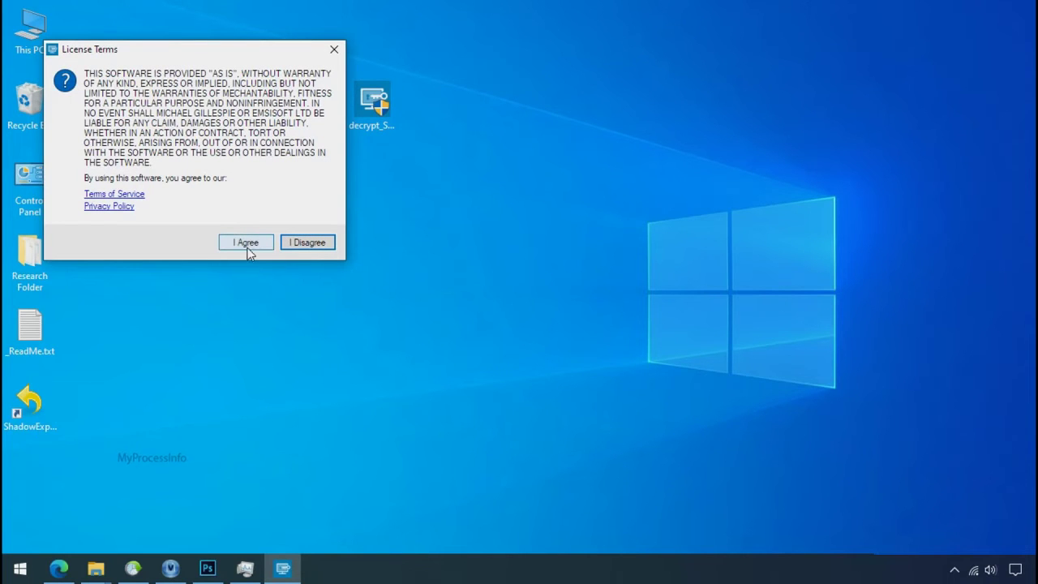
Accept the Emsisoft Decryptor license and disclaimer, and clear the preloaded drive list.
{"action": "left_click", "coordinate": [247, 247]}
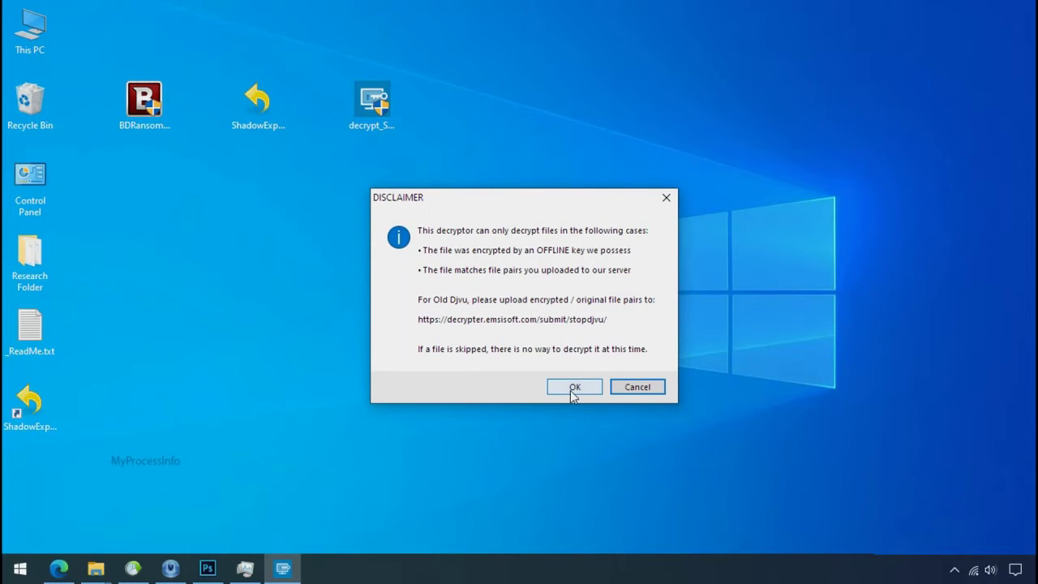
{"action": "left_click", "coordinate": [573, 388]}
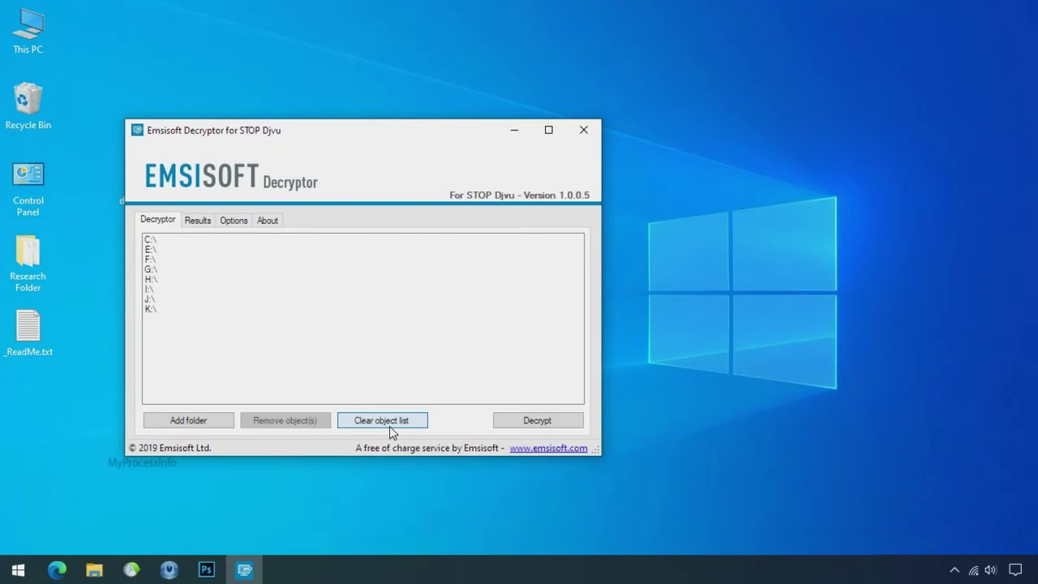
{"action": "left_click", "coordinate": [389, 425]}
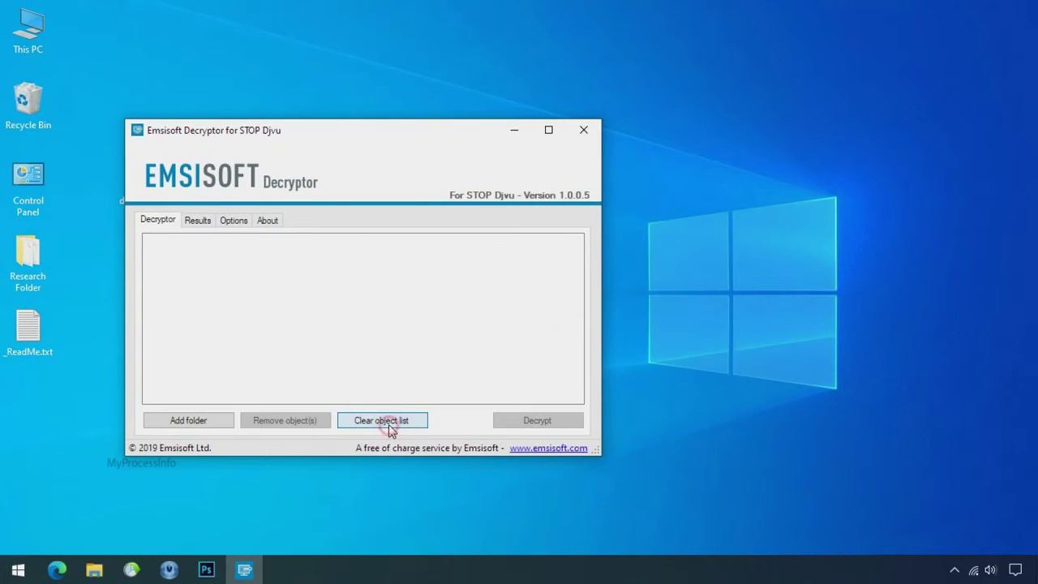
Add the Desktop's Research Folder as the only target and run decryption on it.
{"action": "left_click", "coordinate": [186, 423]}
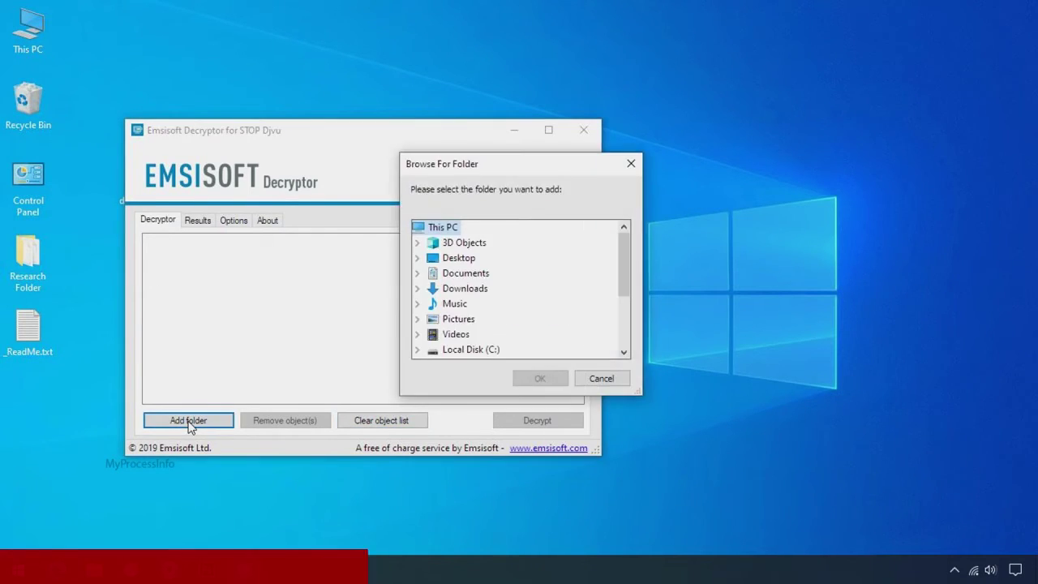
{"action": "left_click", "coordinate": [466, 259]}
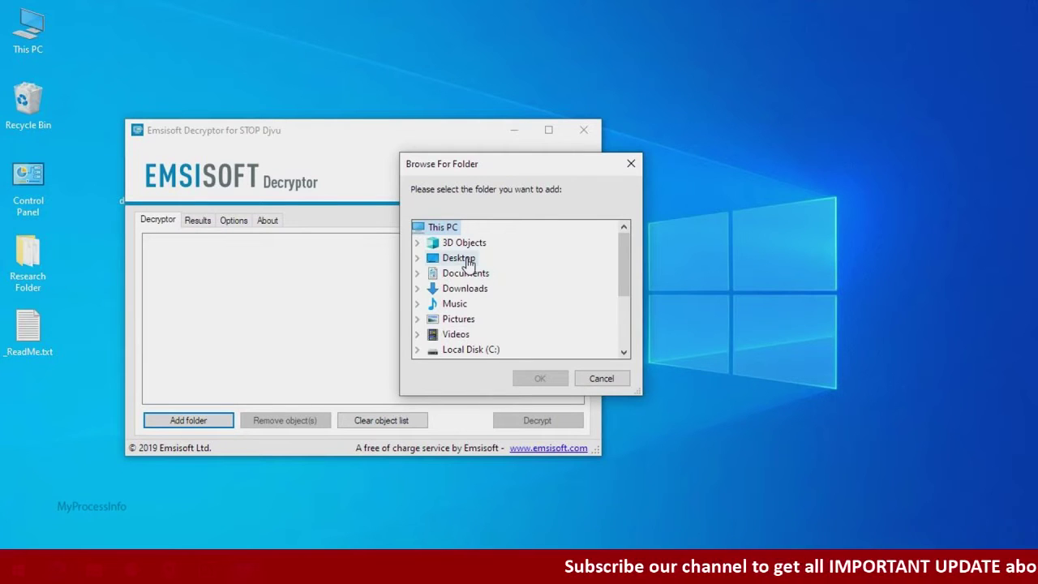
{"action": "left_click", "coordinate": [486, 274]}
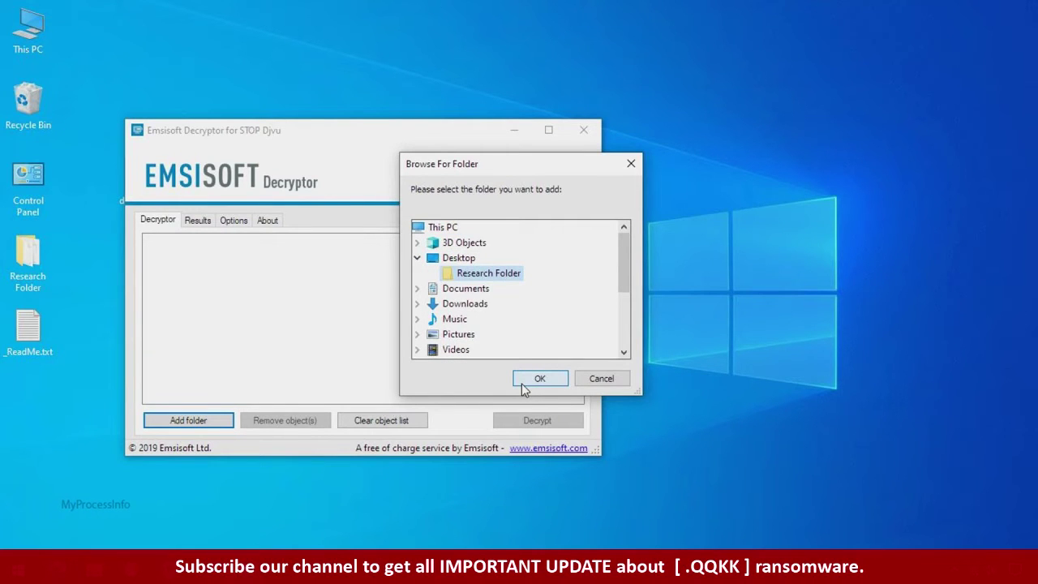
{"action": "left_click", "coordinate": [524, 383]}
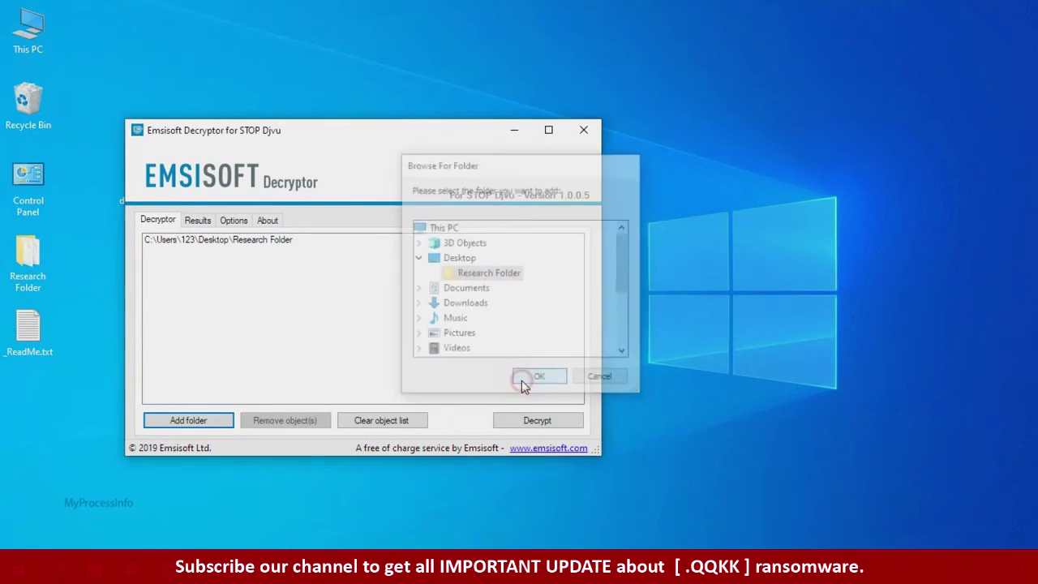
{"action": "left_click", "coordinate": [538, 425]}
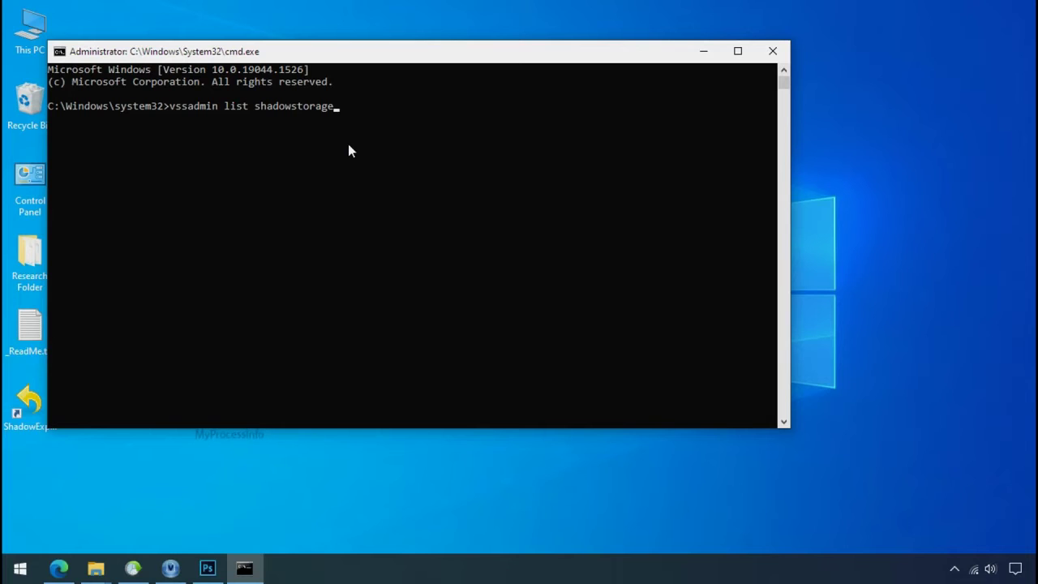
Run 'vssadmin list shadowstorage' to show 2.99 GB of shadow storage on C: and 0 bytes on H:.
{"action": "key", "text": "Return"}
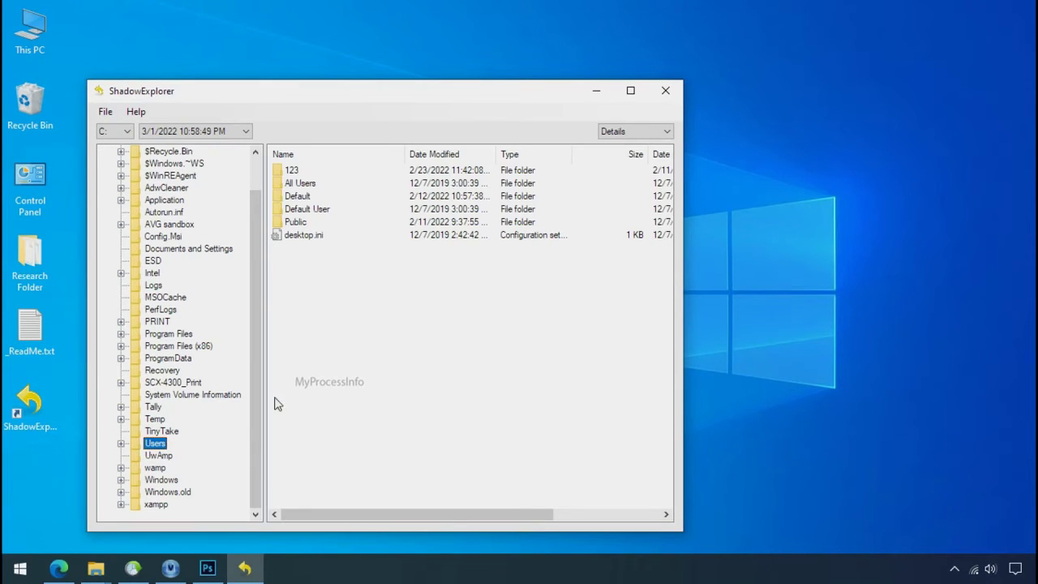
Export Research Folder from user 123's Desktop in the 3/1/2022 snapshot to the Desktop.
{"action": "double_click", "coordinate": [291, 171]}
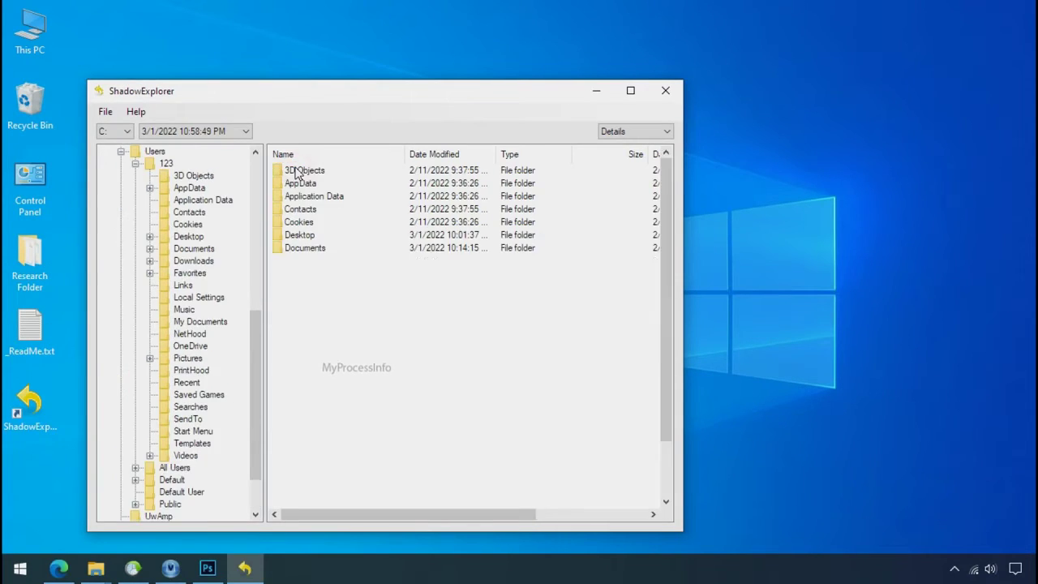
{"action": "double_click", "coordinate": [300, 234]}
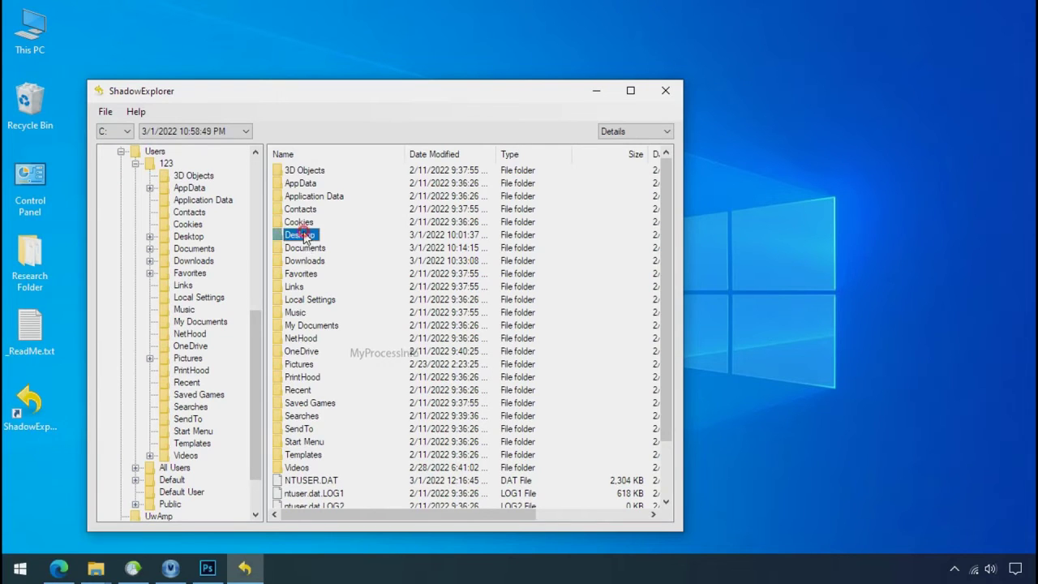
{"action": "right_click", "coordinate": [327, 172]}
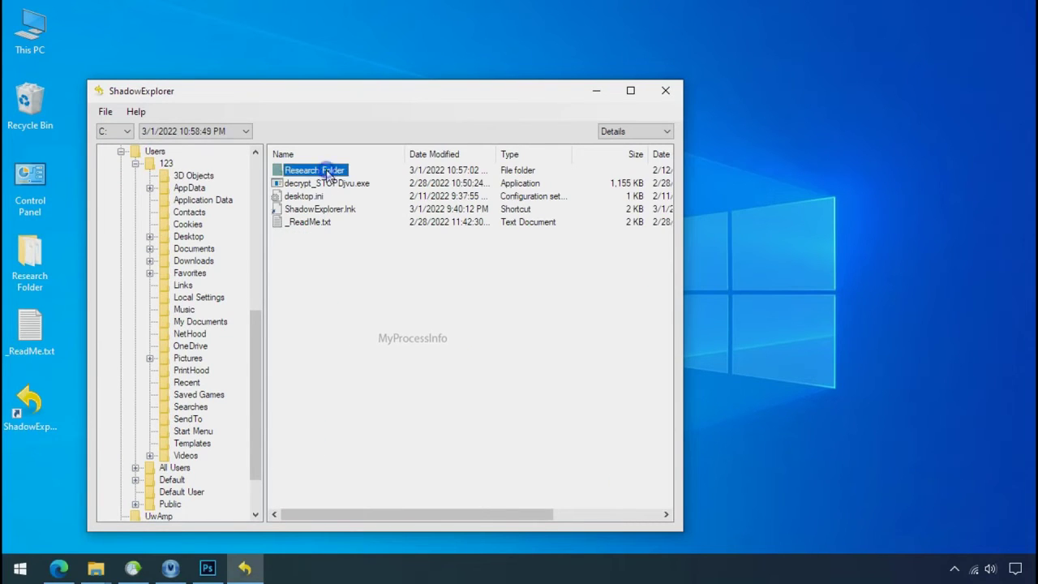
{"action": "left_click", "coordinate": [343, 184]}
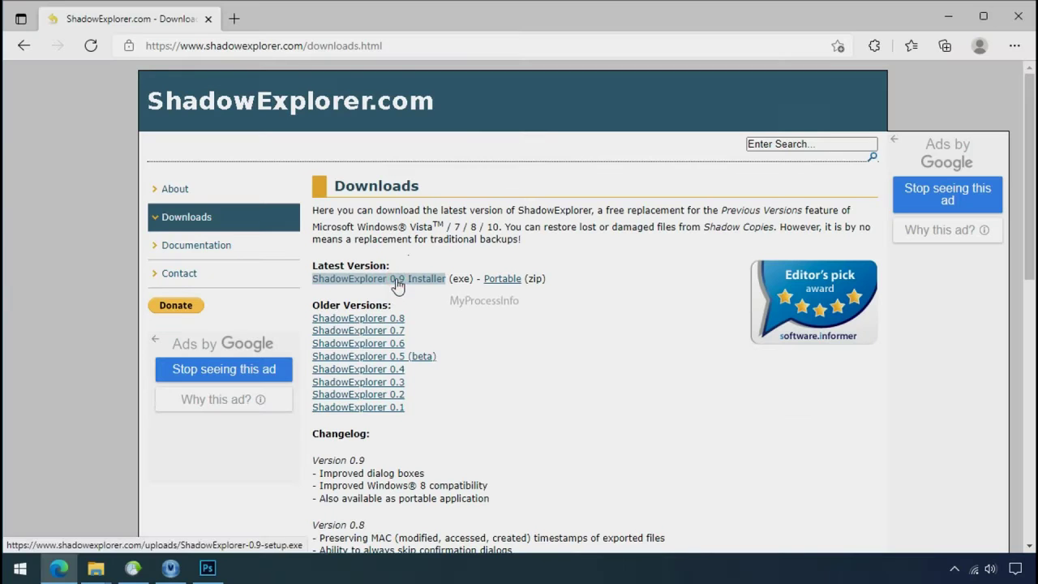
{"action": "left_click", "coordinate": [397, 280]}
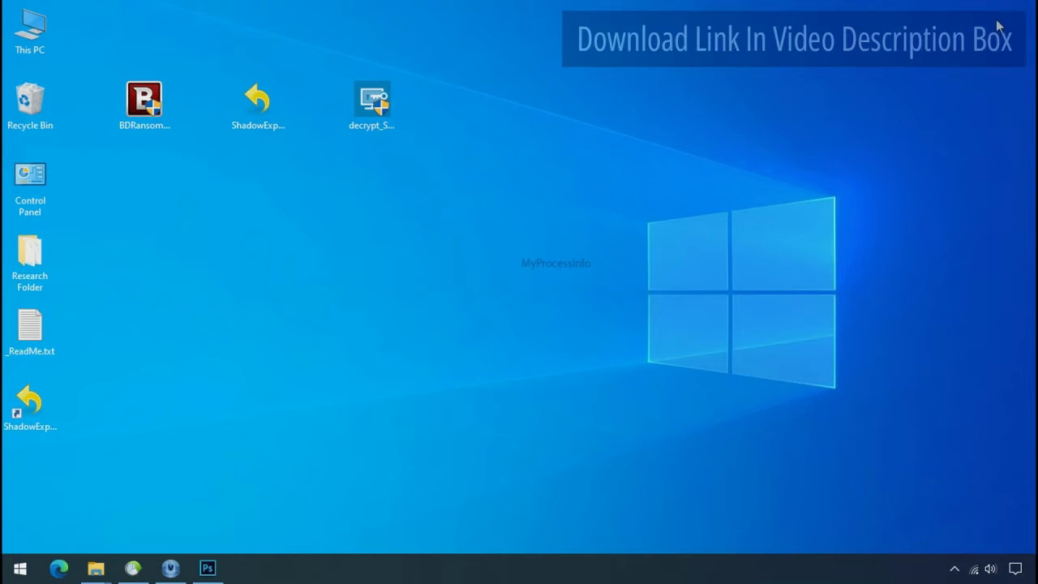
Launch ShadowExplorer and browse drive C:'s 3/1/2022 10:58:49 PM snapshot to Users > 123 > Desktop.
{"action": "double_click", "coordinate": [30, 410]}
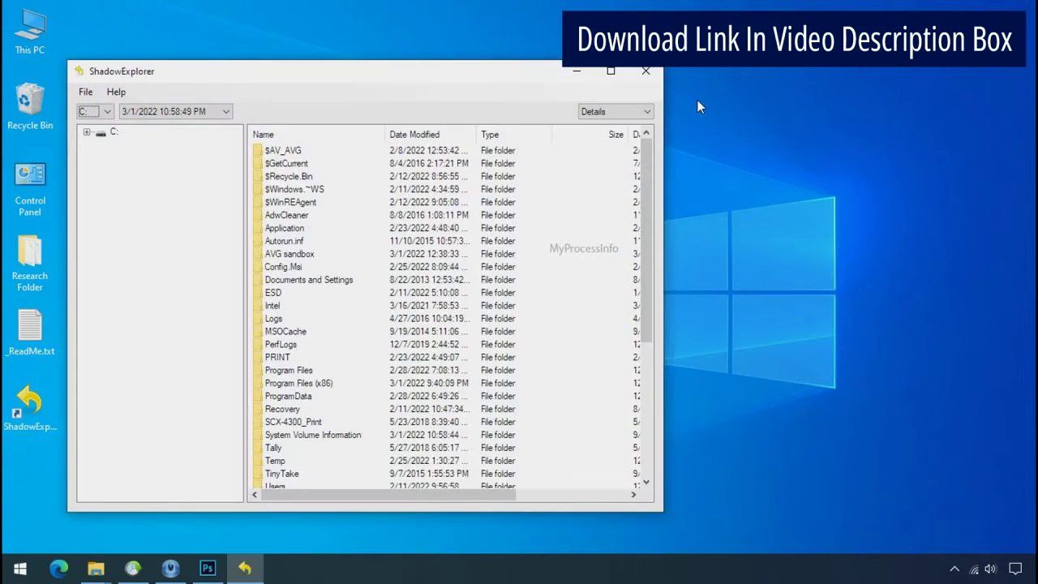
{"action": "left_click", "coordinate": [103, 112]}
{"action": "left_click", "coordinate": [100, 126]}
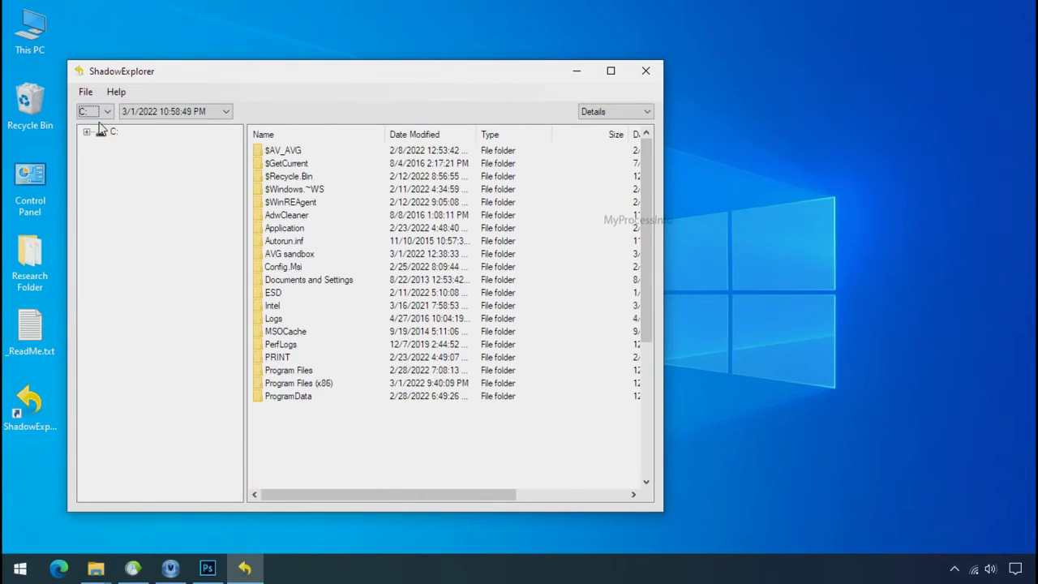
{"action": "left_click", "coordinate": [199, 113]}
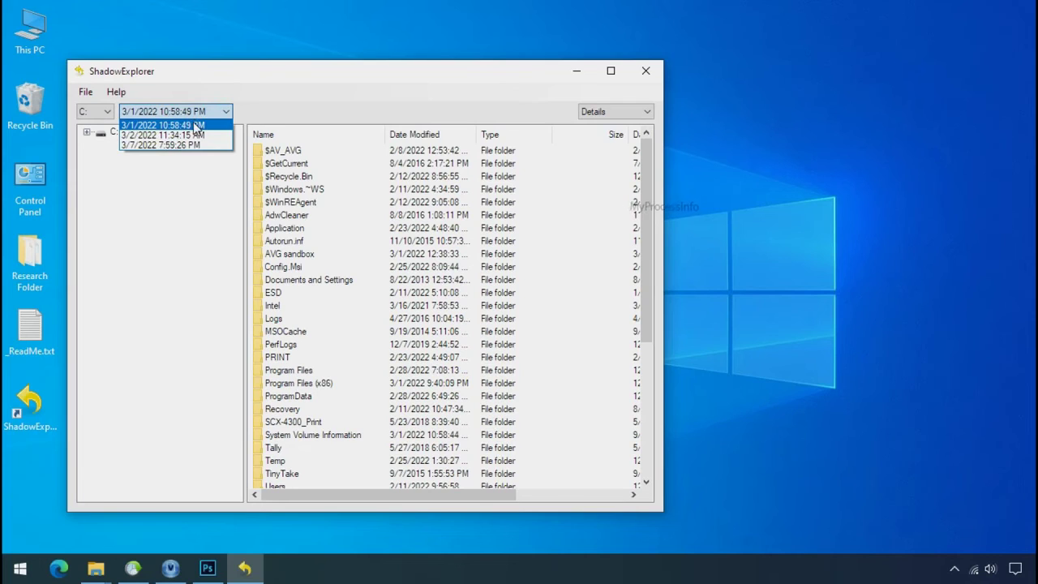
{"action": "left_click", "coordinate": [185, 125]}
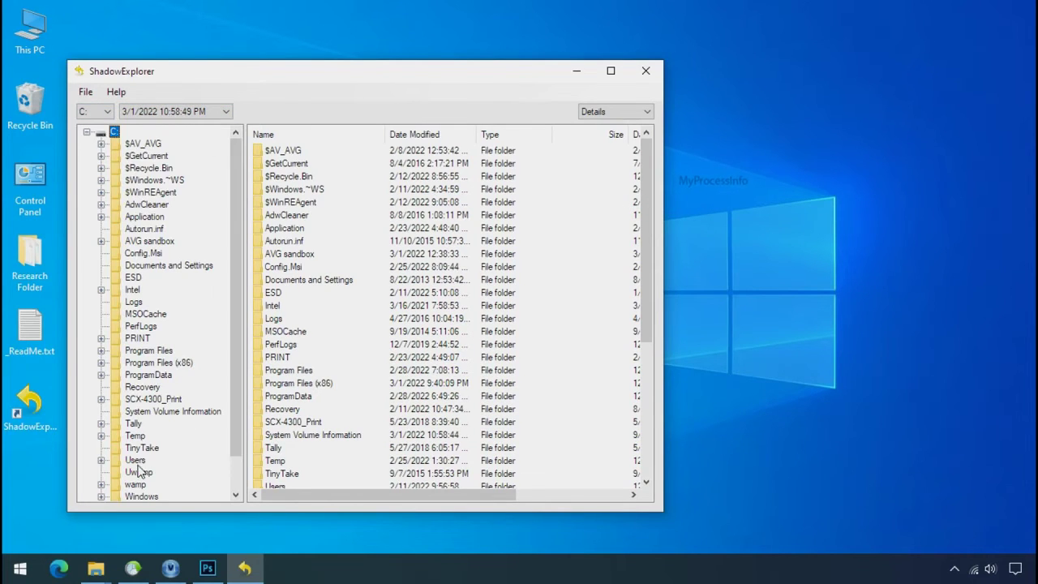
{"action": "left_click", "coordinate": [135, 460]}
{"action": "double_click", "coordinate": [271, 150]}
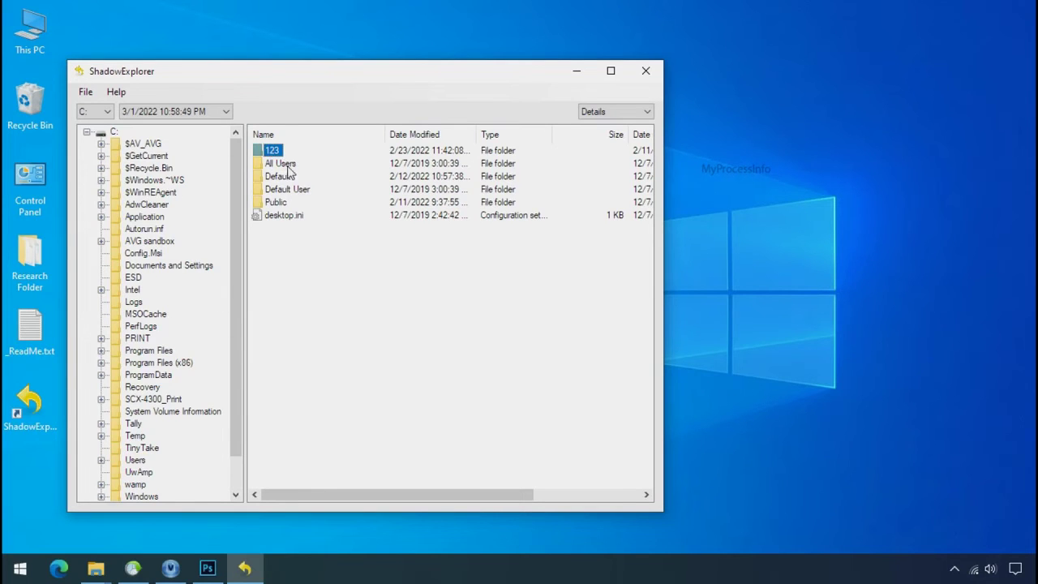
{"action": "left_click", "coordinate": [280, 216]}
{"action": "double_click", "coordinate": [283, 219]}
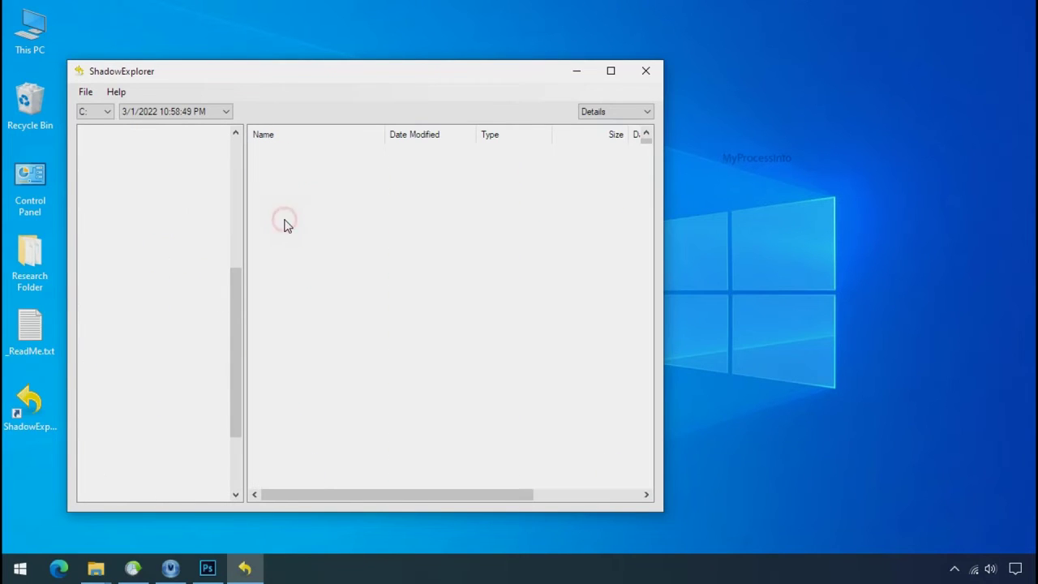
Export the Research Folder to the Recover folder on Softwares (G:), then minimize ShadowExplorer.
{"action": "right_click", "coordinate": [289, 148]}
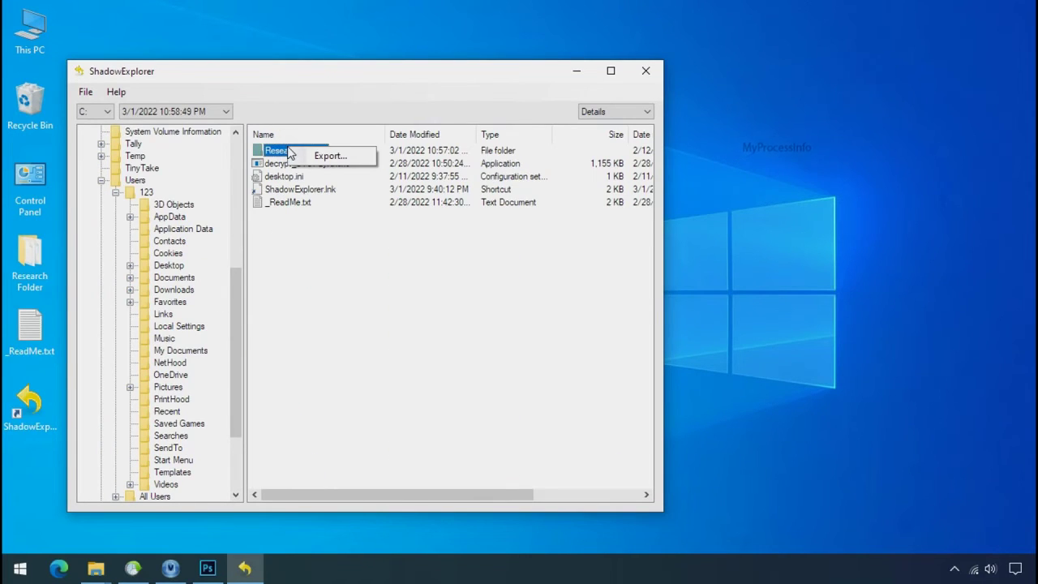
{"action": "left_click", "coordinate": [312, 158]}
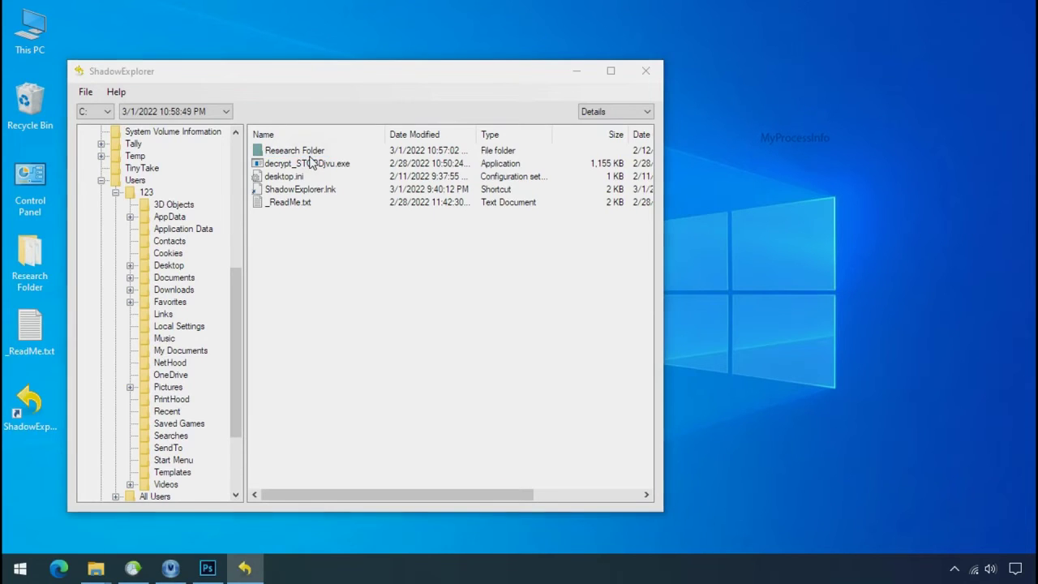
{"action": "double_click", "coordinate": [463, 275]}
{"action": "scroll", "coordinate": [492, 291], "scroll_direction": "down", "scroll_amount": 1}
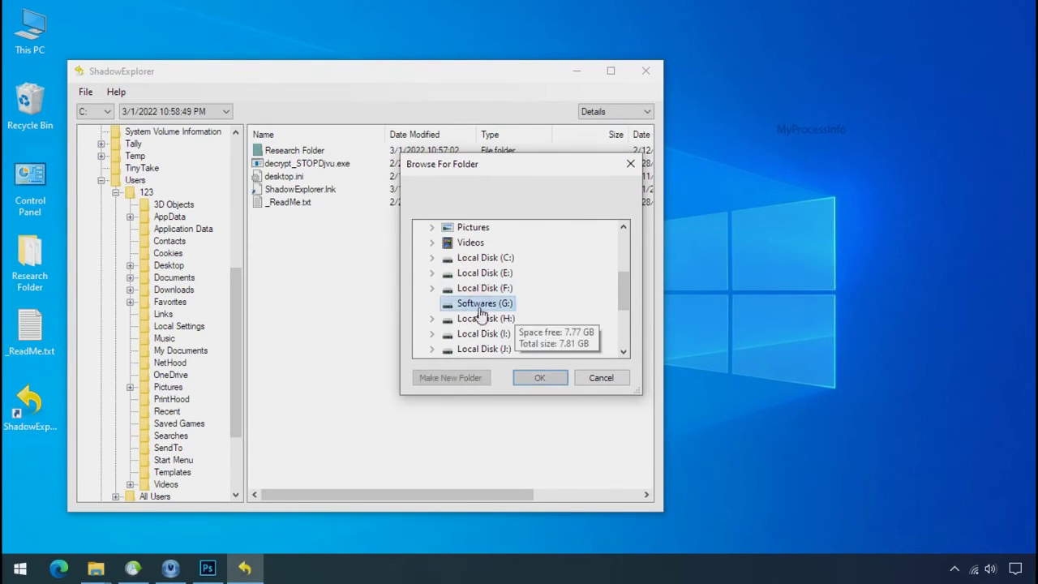
{"action": "double_click", "coordinate": [480, 303]}
{"action": "left_click", "coordinate": [487, 318]}
{"action": "left_click", "coordinate": [537, 377]}
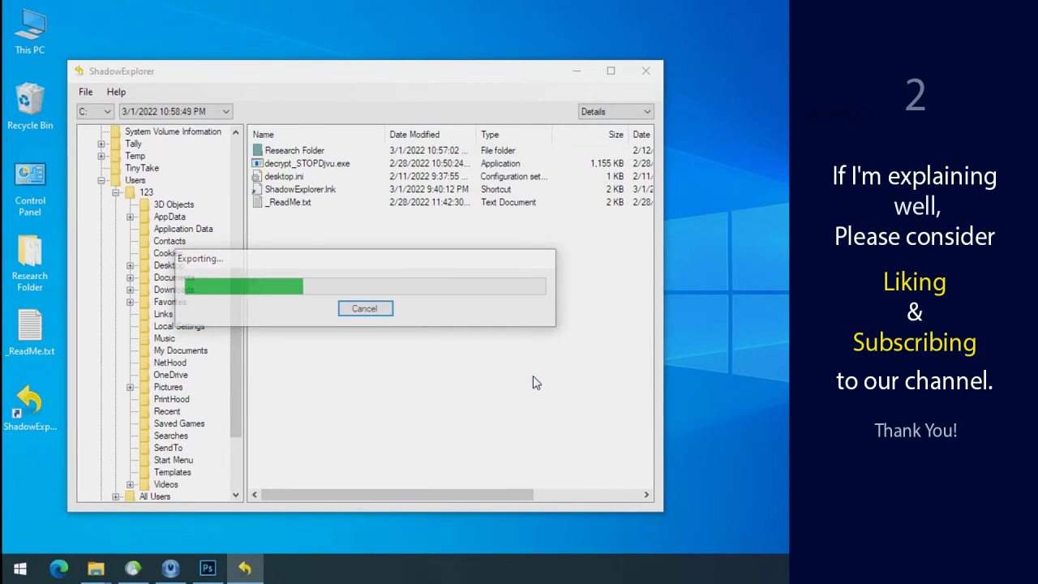
{"action": "left_click", "coordinate": [579, 77]}
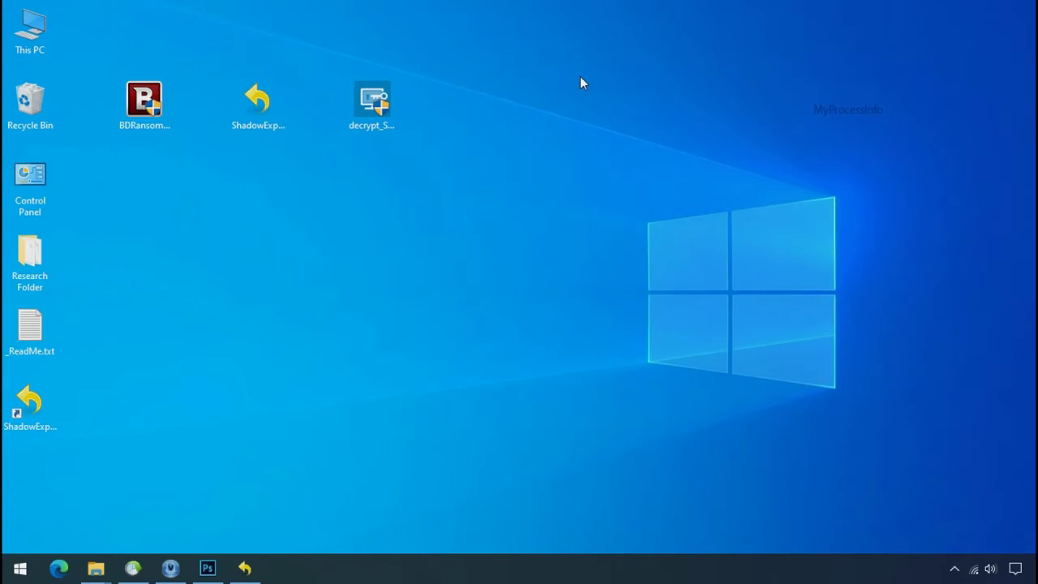
Open G:\Recover\Research Folder, inspect the Testing IMG, PDF and XLS files, and enlarge the icons to Extra large.
{"action": "left_click", "coordinate": [96, 570]}
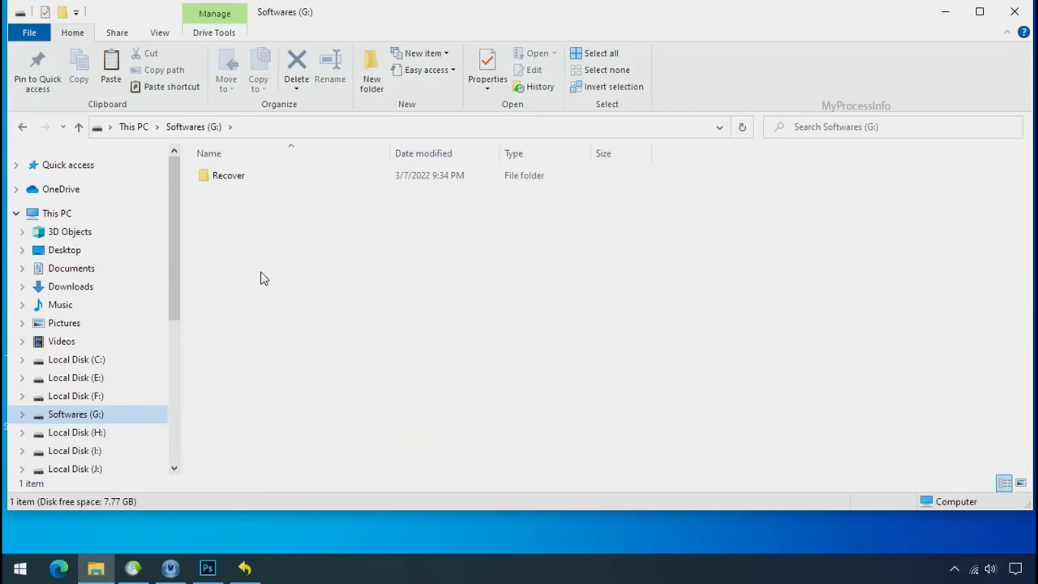
{"action": "double_click", "coordinate": [209, 177]}
{"action": "double_click", "coordinate": [215, 180]}
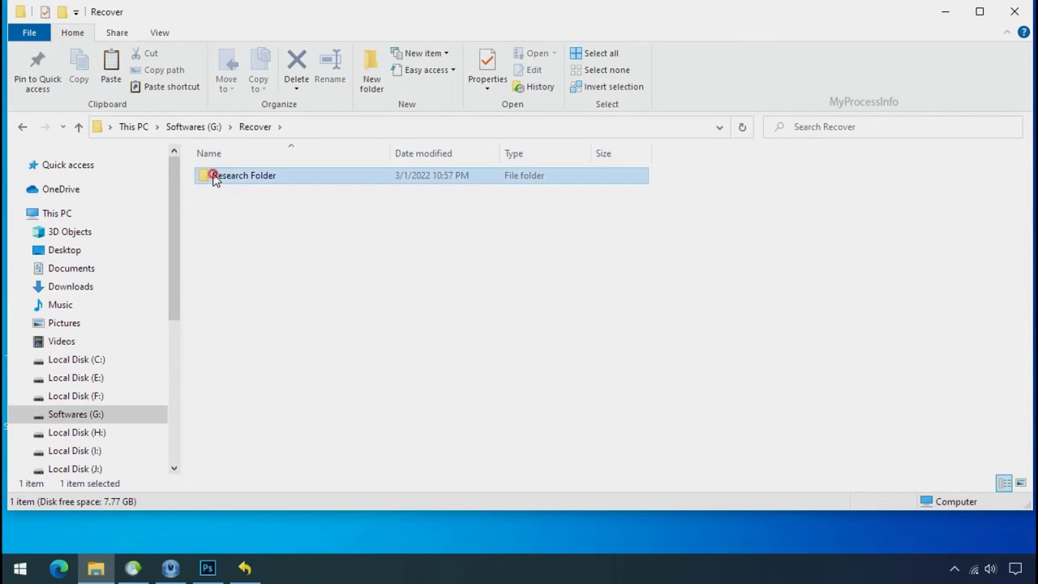
{"action": "left_click", "coordinate": [231, 180]}
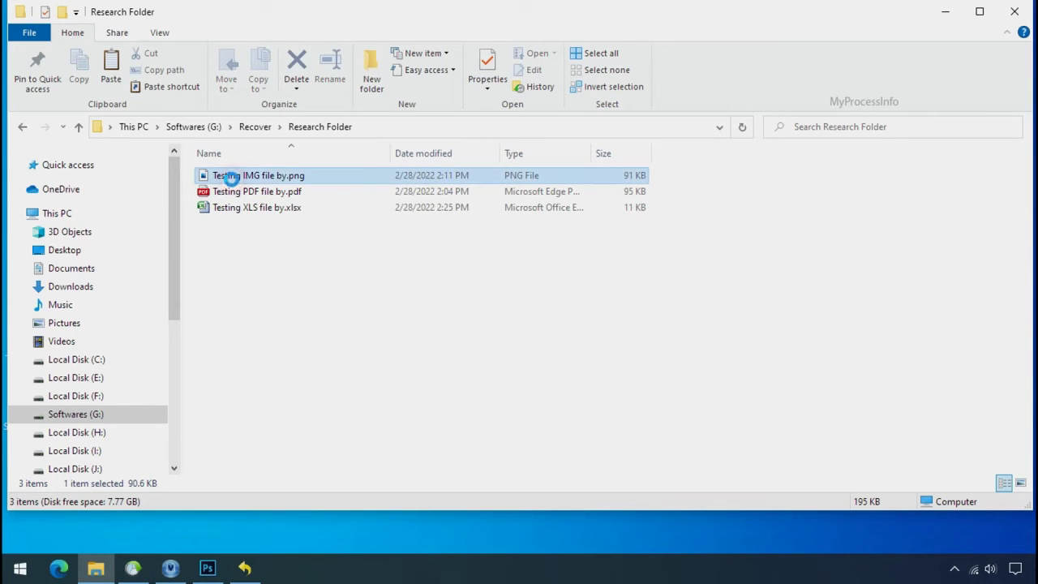
{"action": "left_click", "coordinate": [231, 193]}
{"action": "left_click", "coordinate": [243, 208]}
{"action": "left_click", "coordinate": [266, 176]}
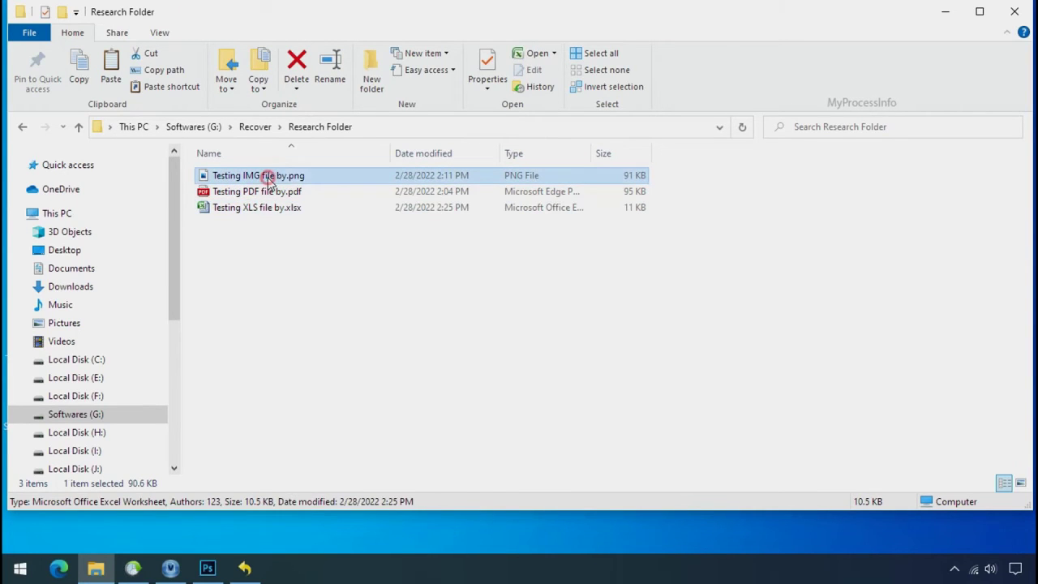
{"action": "scroll", "coordinate": [428, 298], "scroll_direction": "up", "scroll_amount": 4, "text": "ctrl"}
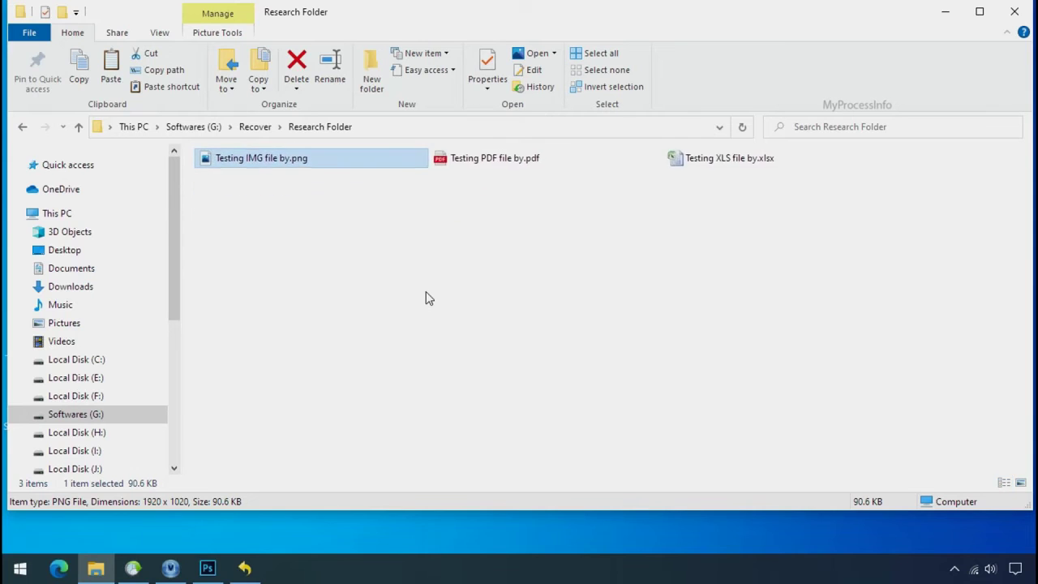
{"action": "scroll", "coordinate": [427, 300], "scroll_direction": "up", "scroll_amount": 2, "text": "ctrl"}
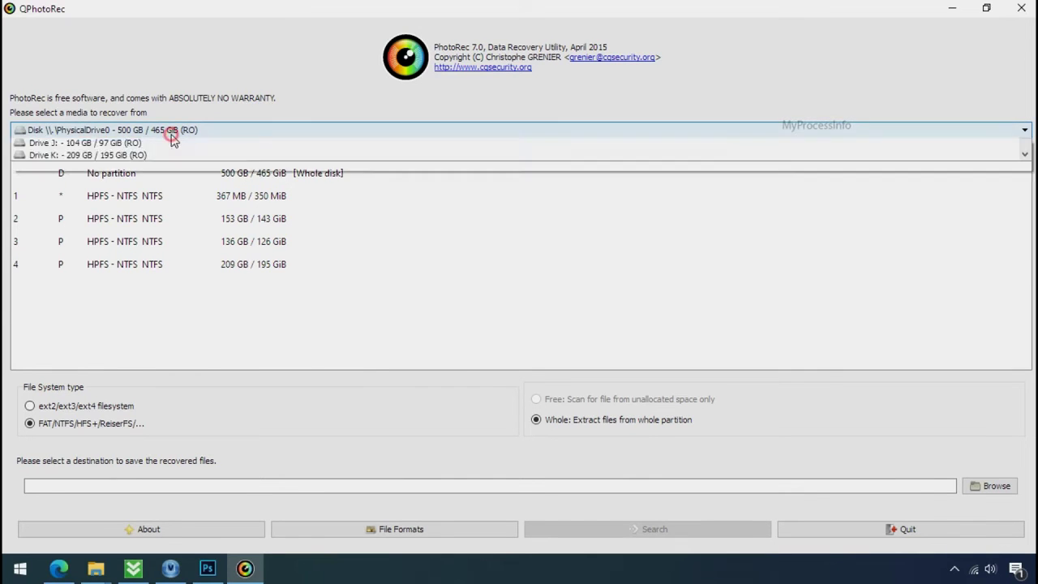
Review QPhotoRec's available drives and keep PhysicalDrive0 as the recovery source.
{"action": "scroll", "coordinate": [182, 195], "scroll_direction": "down", "scroll_amount": 1}
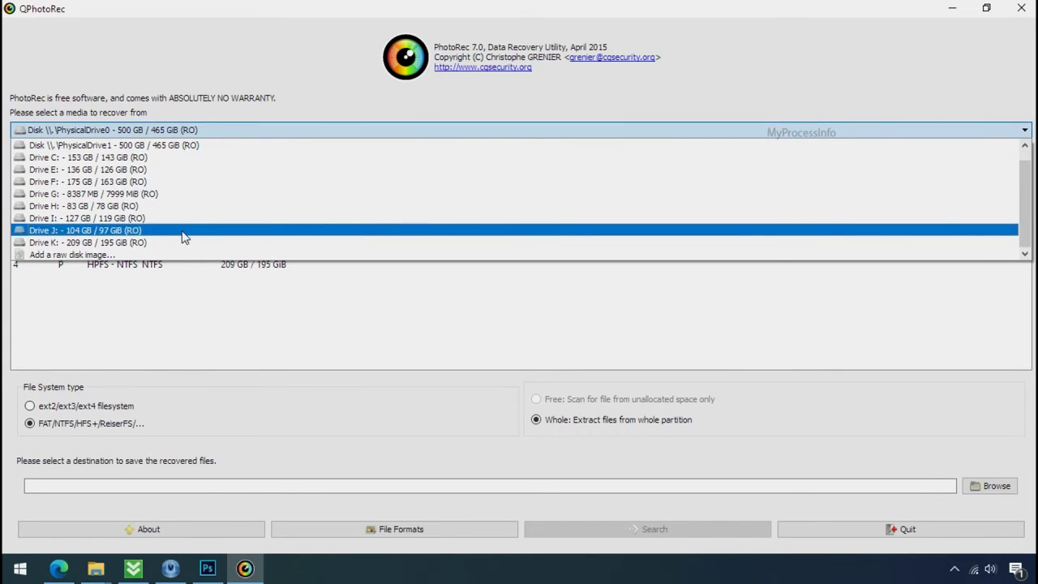
{"action": "left_click", "coordinate": [272, 84]}
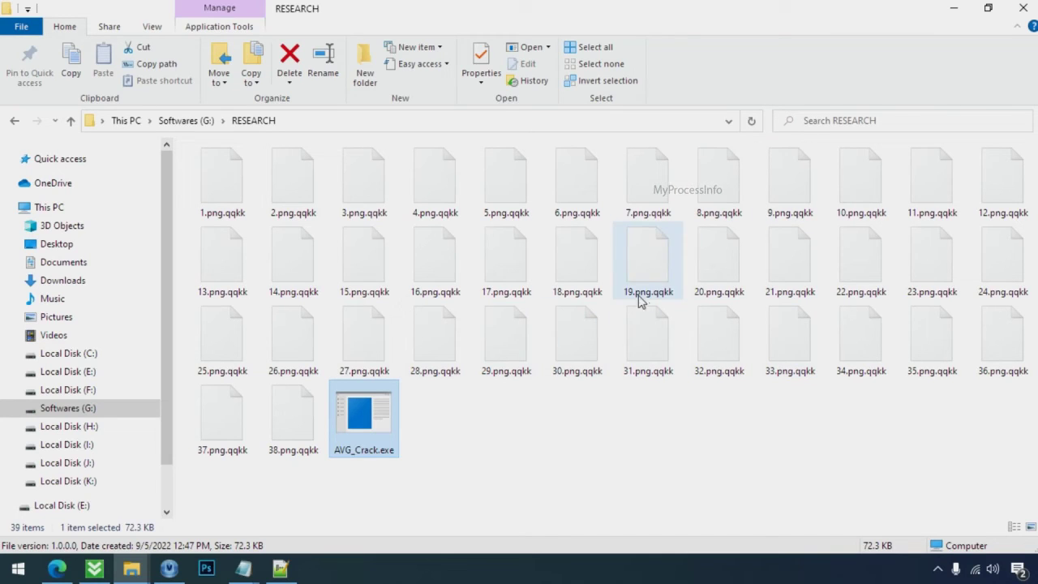
Rename 18.png.qqkk to 18.png, accepting the extension-change warning.
{"action": "left_click", "coordinate": [565, 263]}
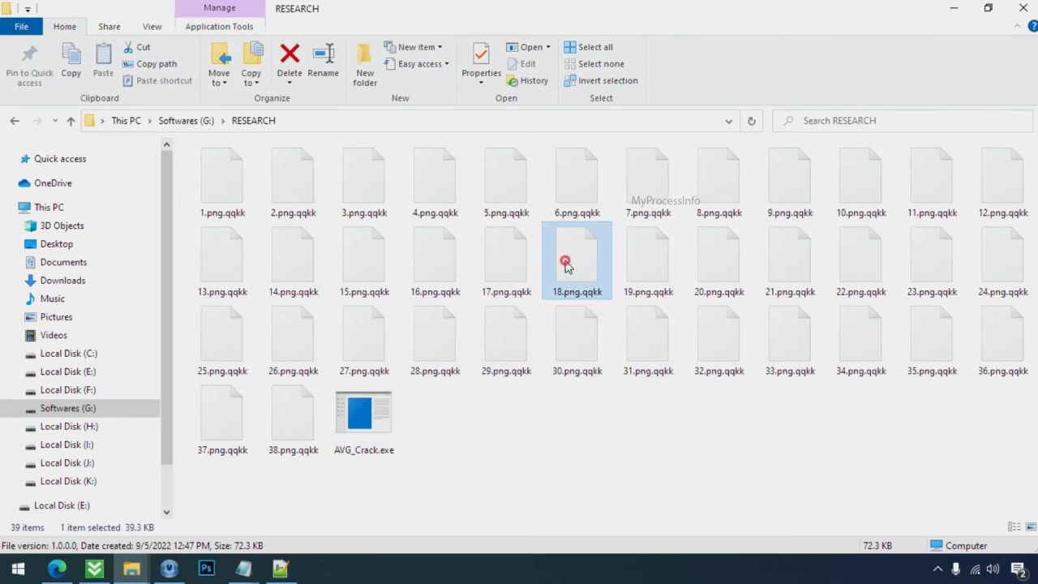
{"action": "left_click", "coordinate": [591, 292]}
{"action": "left_click_drag", "start_coordinate": [580, 292], "coordinate": [606, 299]}
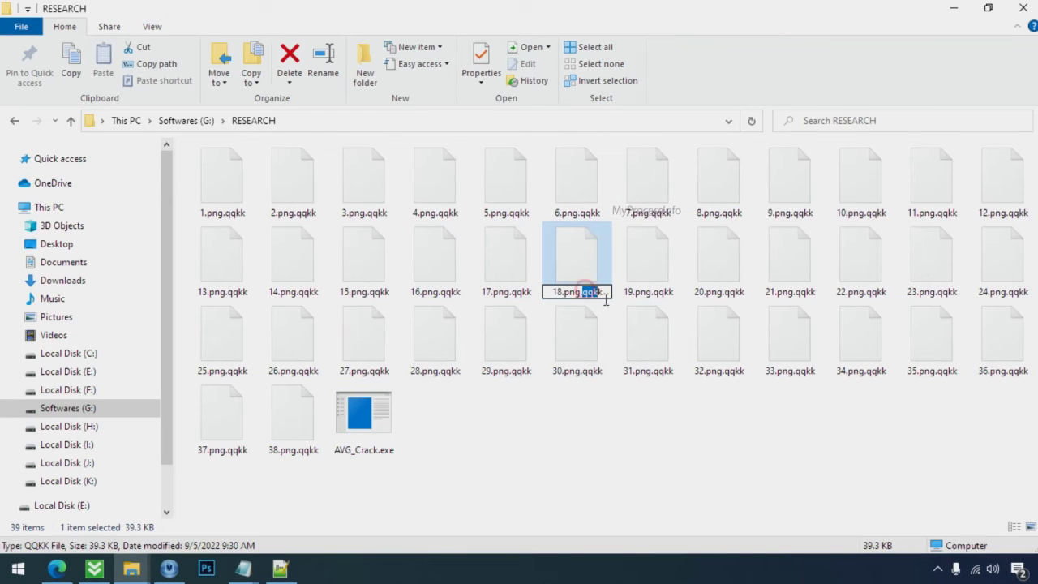
{"action": "key", "text": "BackSpace"}
{"action": "key", "text": "BackSpace"}
{"action": "left_click", "coordinate": [576, 268]}
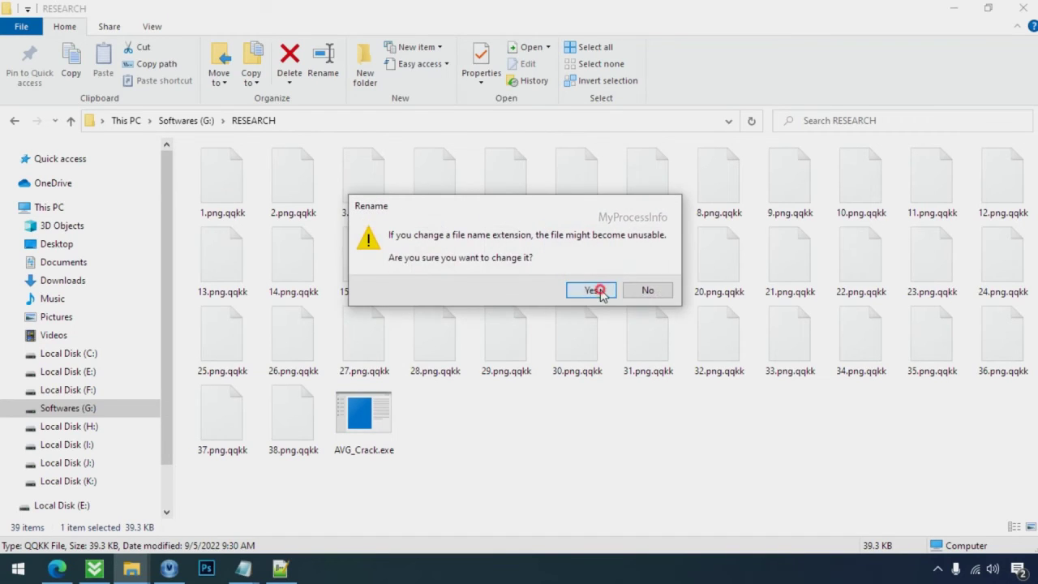
{"action": "left_click", "coordinate": [597, 290]}
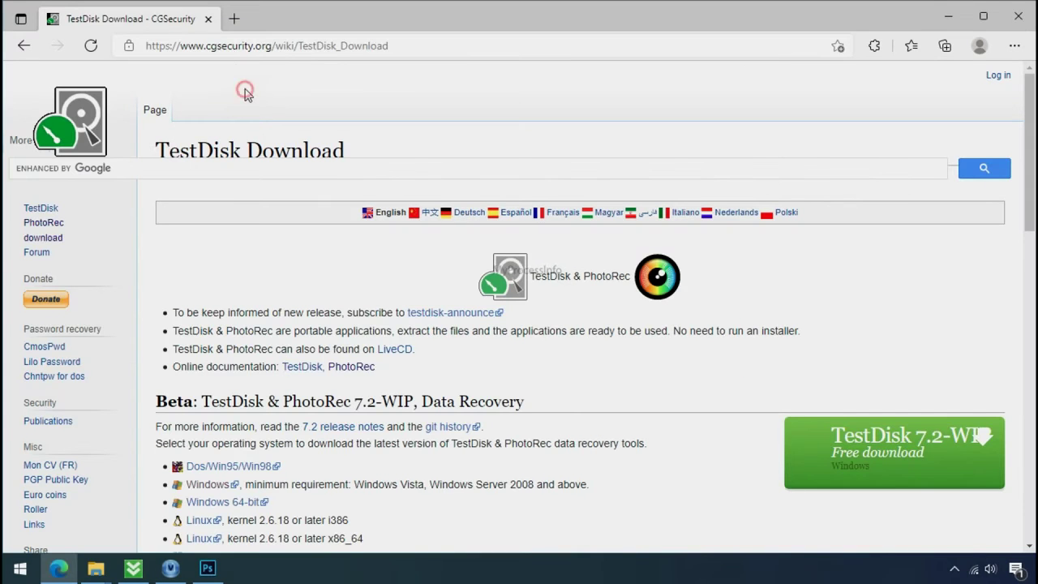
Close the Edge window showing the TestDisk download page.
{"action": "left_click", "coordinate": [227, 49]}
{"action": "left_click", "coordinate": [266, 97]}
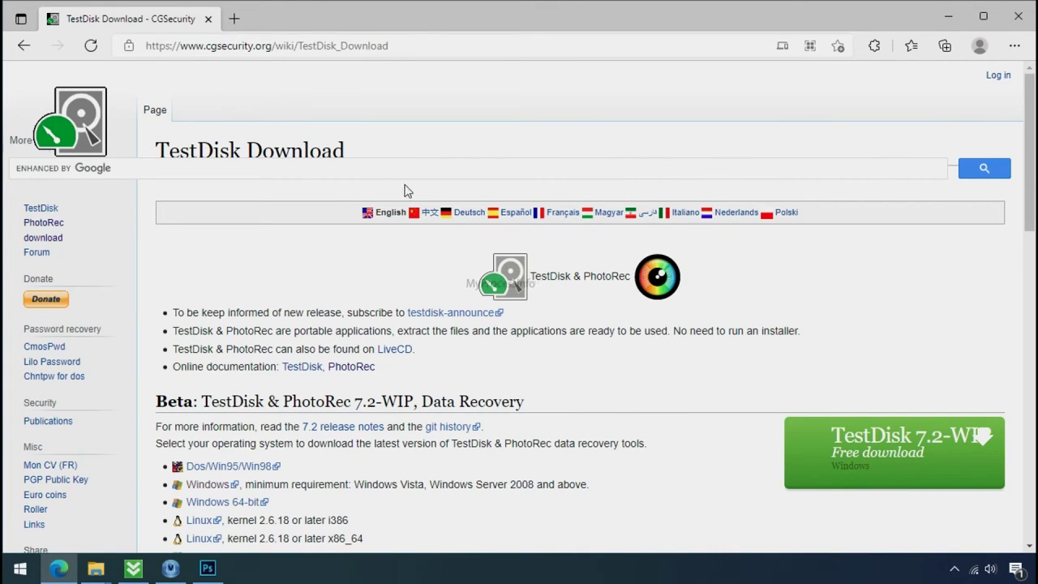
{"action": "left_click", "coordinate": [1031, 26]}
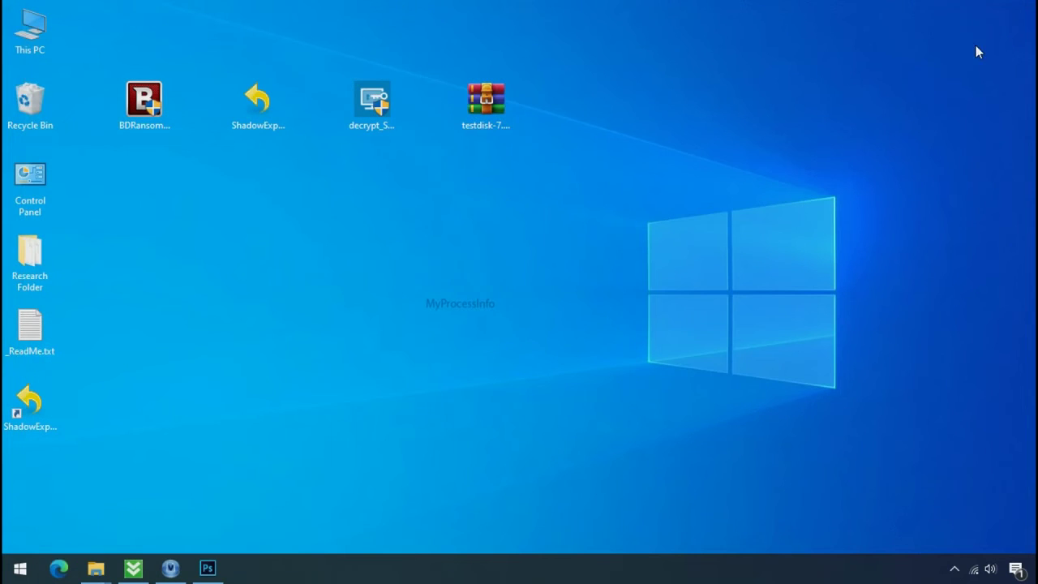
Extract testdisk-7.0.win.zip into a testdisk-7.0.win folder and launch qphotorec_win.exe from it.
{"action": "right_click", "coordinate": [501, 118]}
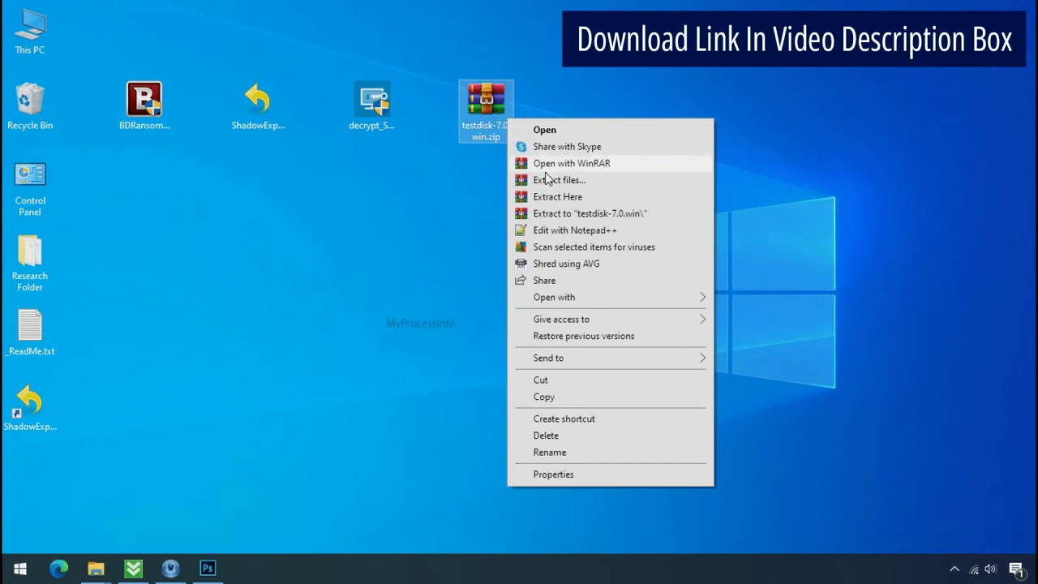
{"action": "left_click", "coordinate": [573, 215]}
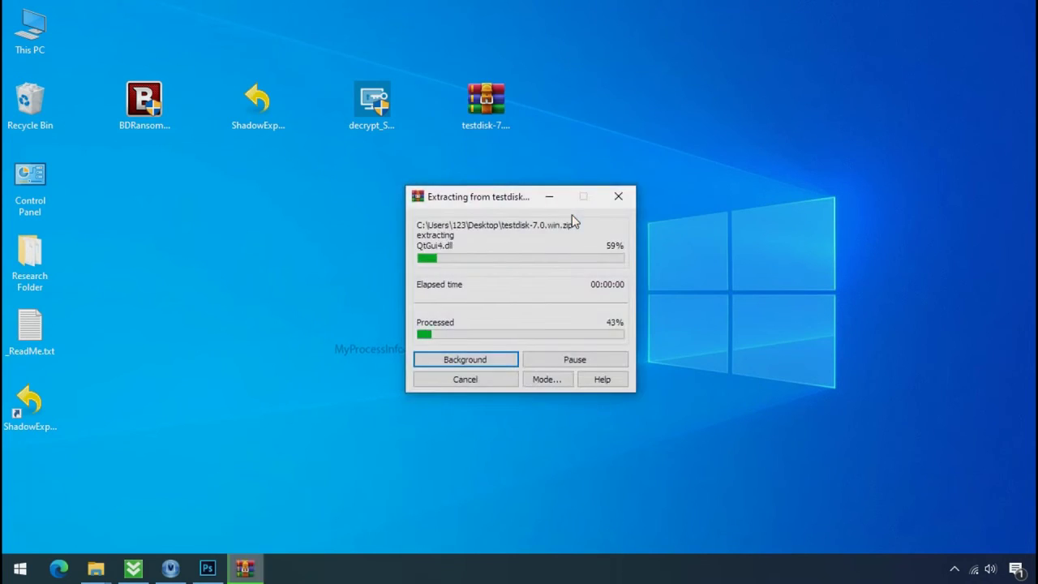
{"action": "left_click", "coordinate": [605, 137]}
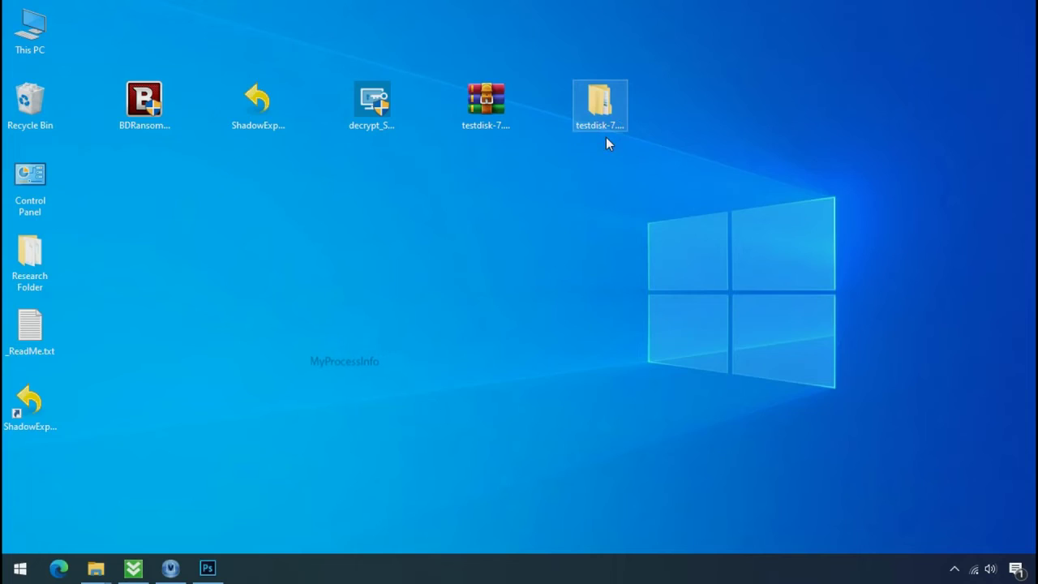
{"action": "double_click", "coordinate": [606, 137]}
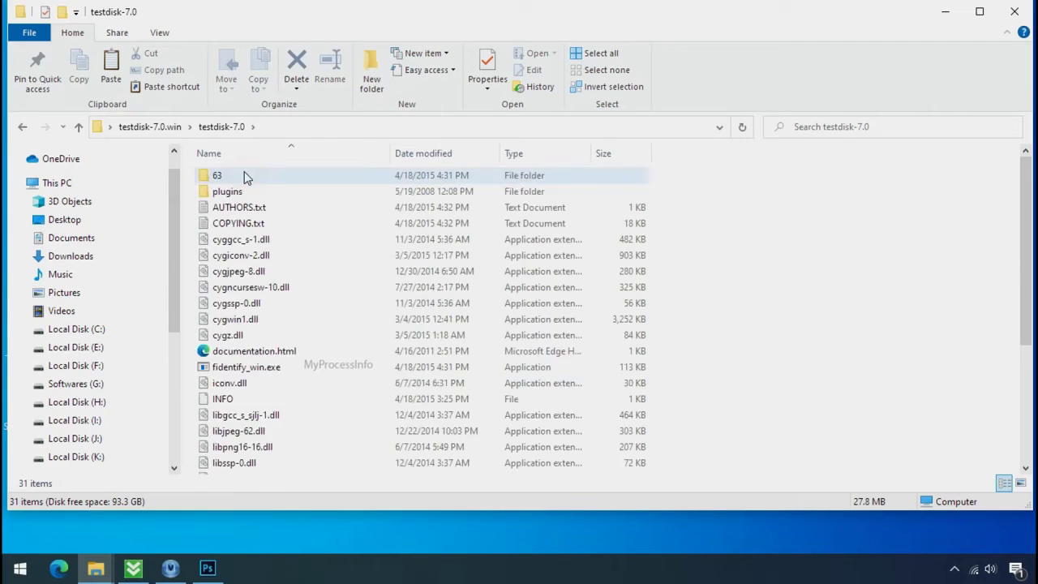
{"action": "scroll", "coordinate": [267, 268], "scroll_direction": "down", "scroll_amount": 3}
{"action": "left_click", "coordinate": [291, 356]}
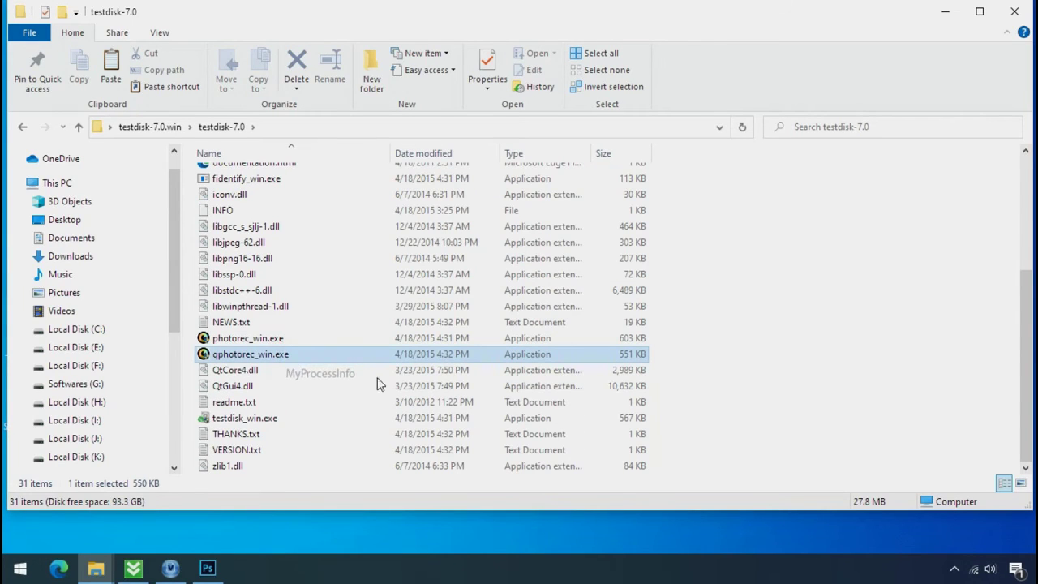
{"action": "double_click", "coordinate": [249, 355]}
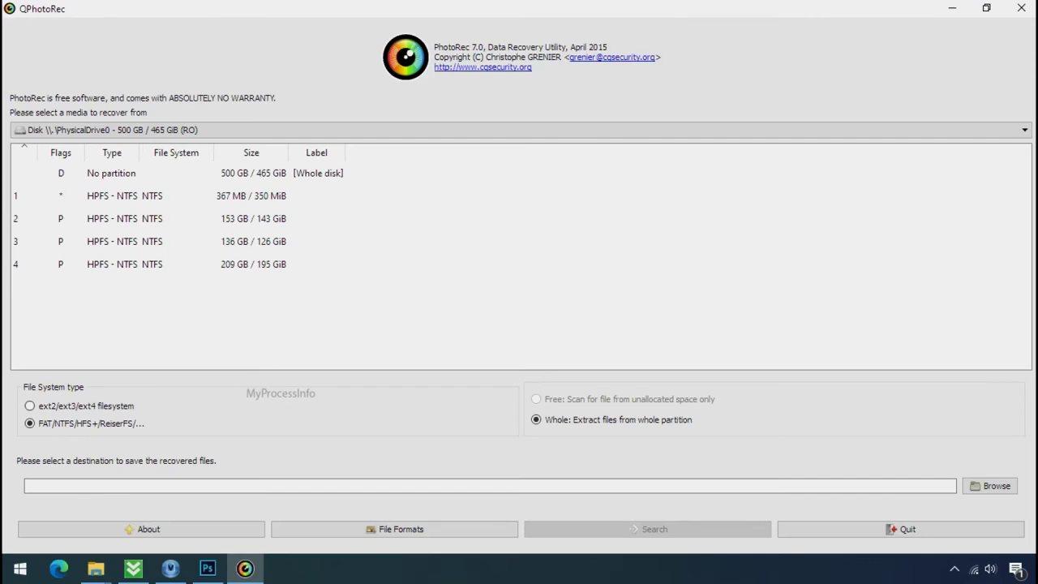
Choose Drive C as QPhotoRec's source and reset the file format list to none.
{"action": "left_click", "coordinate": [208, 130]}
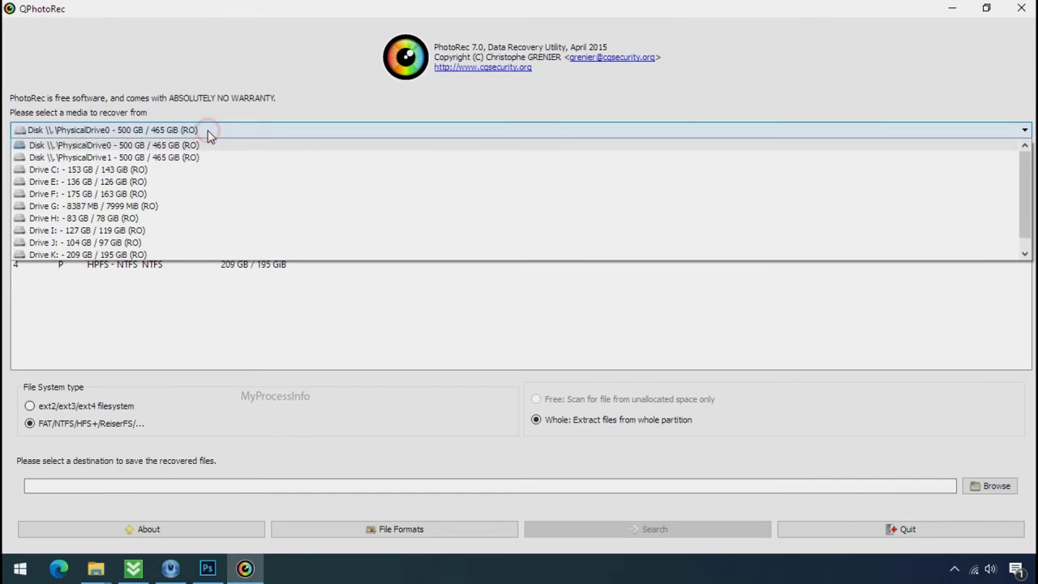
{"action": "left_click", "coordinate": [216, 168]}
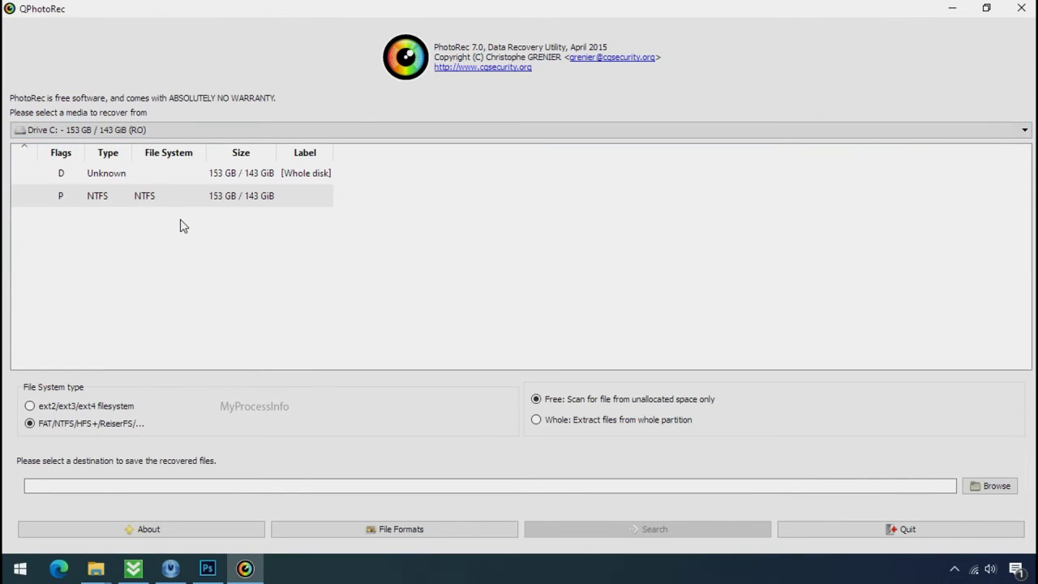
{"action": "left_click", "coordinate": [381, 530]}
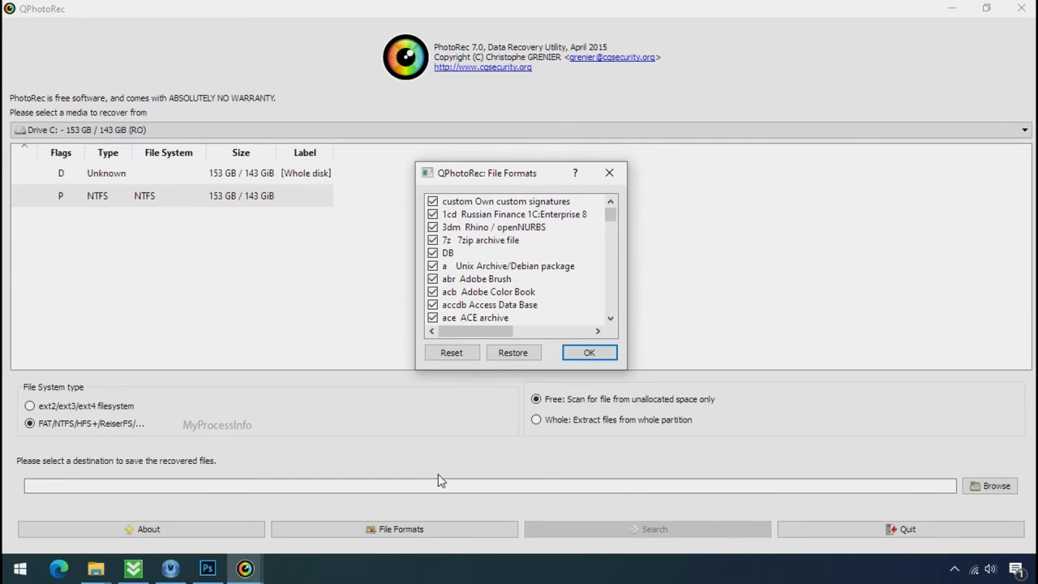
{"action": "left_click", "coordinate": [451, 354]}
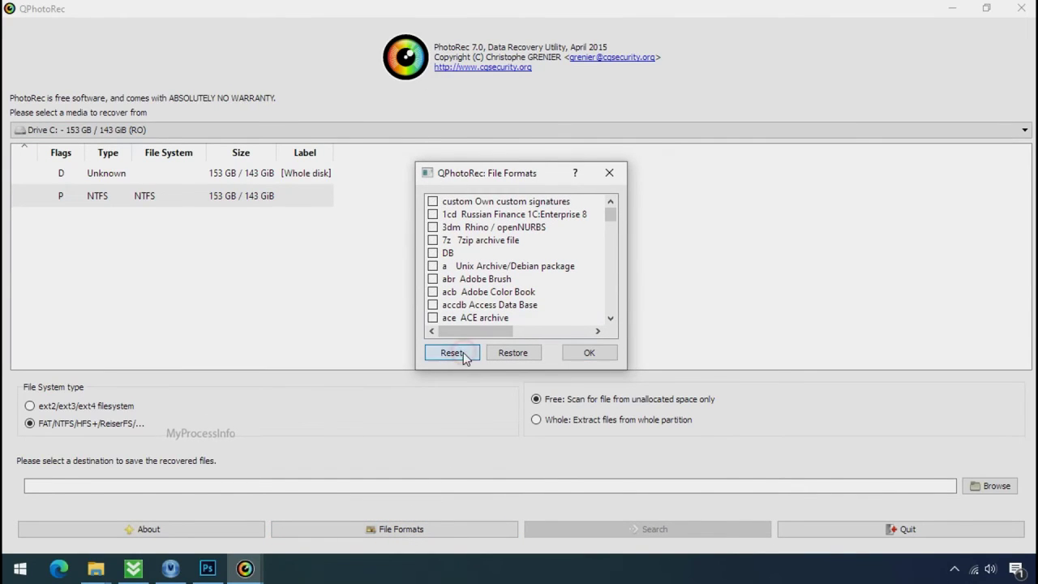
Tick only the jpg, pdf and png formats and confirm the selection.
{"action": "left_click", "coordinate": [468, 297]}
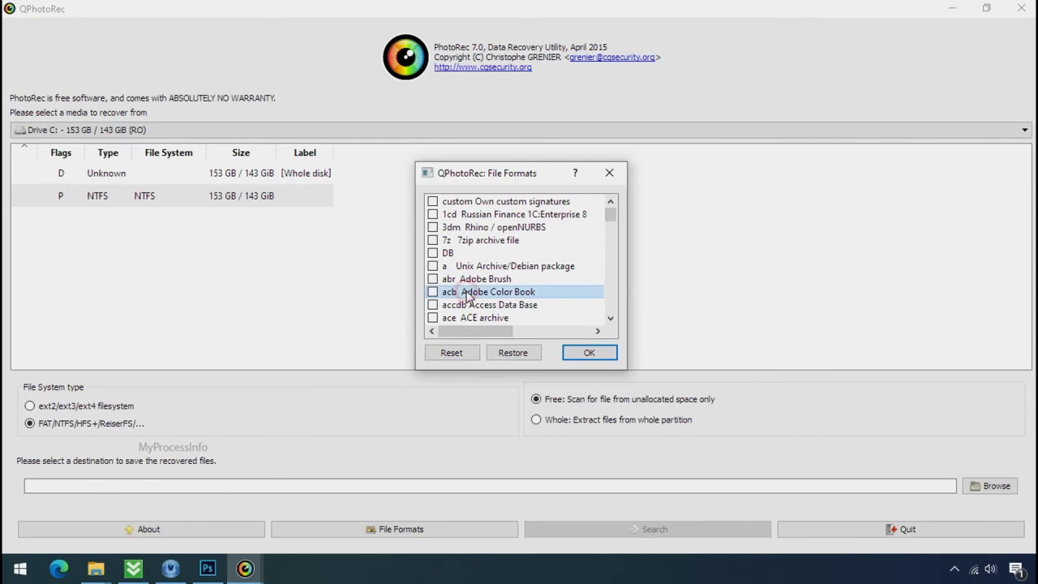
{"action": "key", "text": "j"}
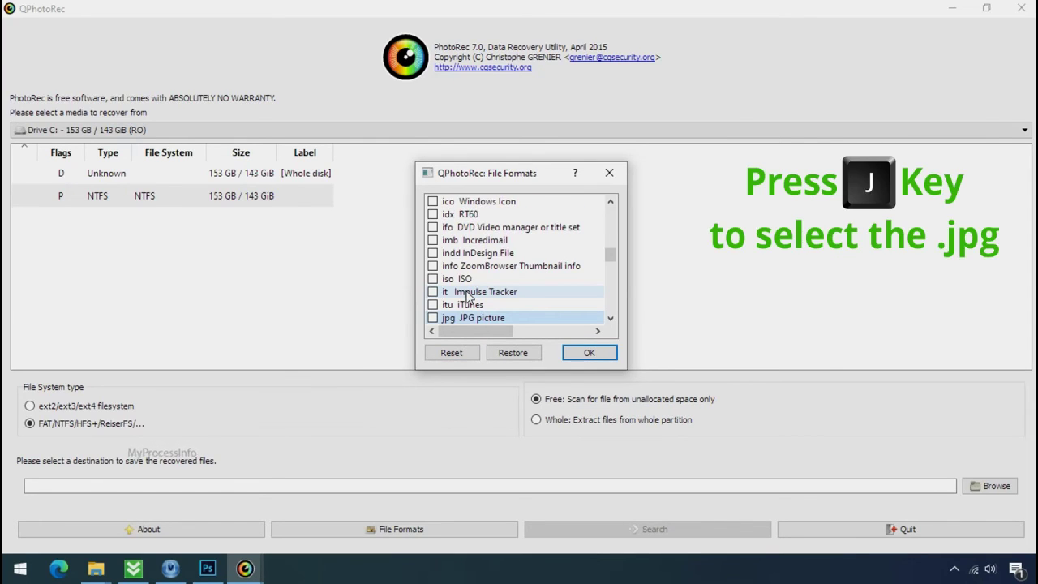
{"action": "scroll", "coordinate": [468, 297], "scroll_direction": "down", "scroll_amount": 1}
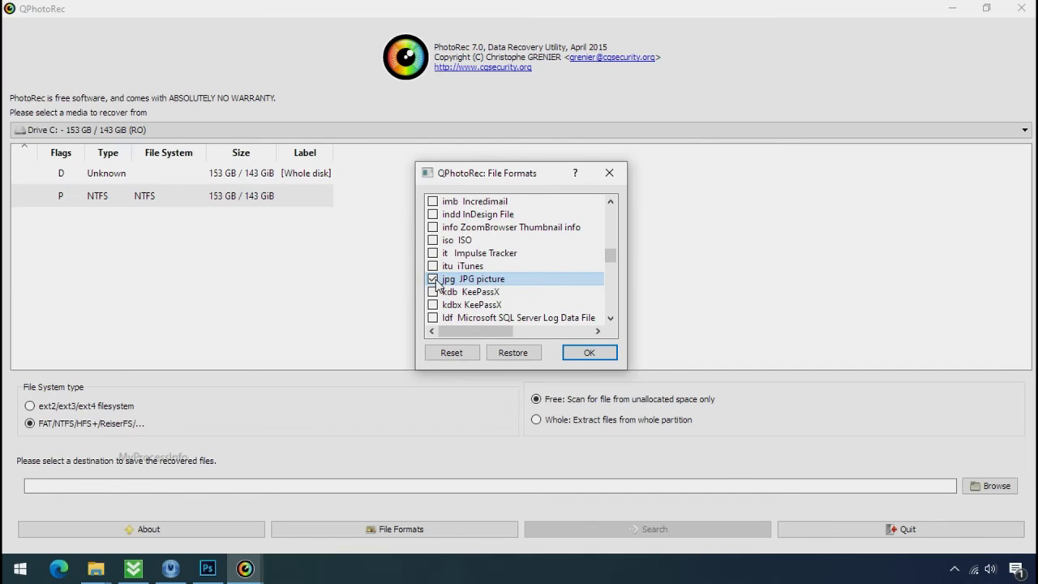
{"action": "key", "text": "p"}
{"action": "scroll", "coordinate": [477, 257], "scroll_direction": "down", "scroll_amount": 2}
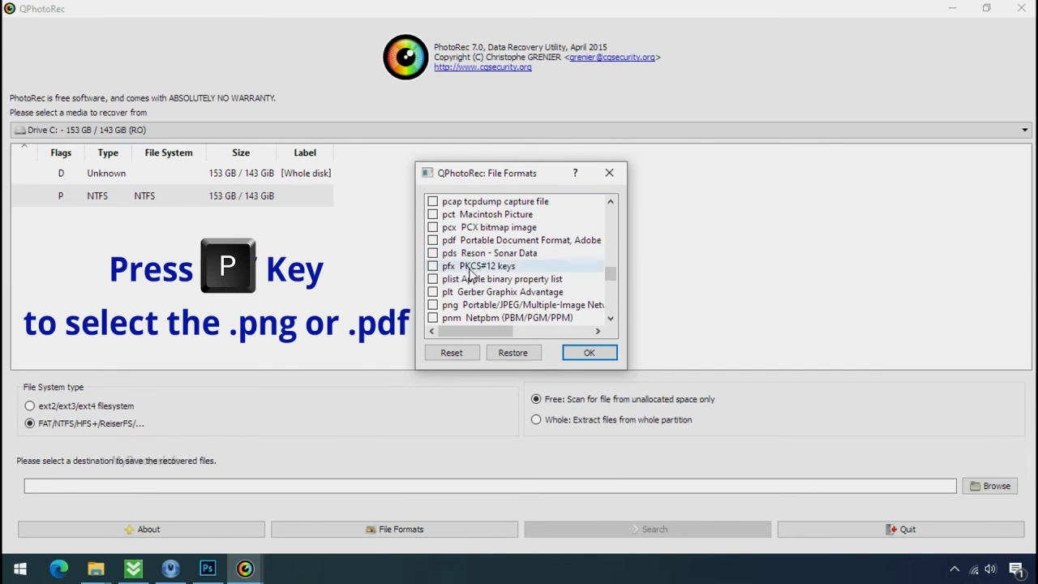
{"action": "left_click", "coordinate": [432, 305]}
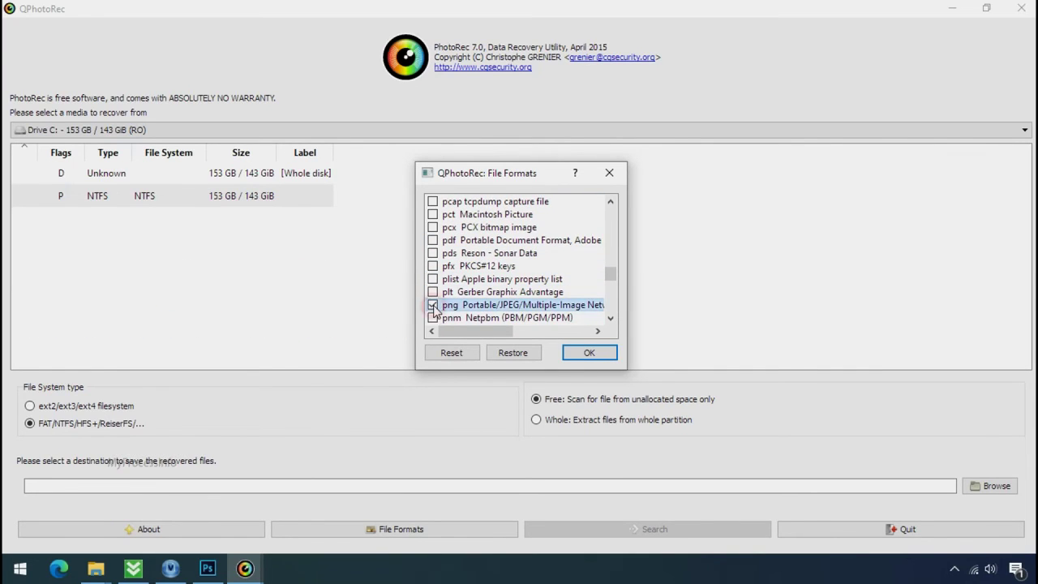
{"action": "left_click", "coordinate": [585, 357]}
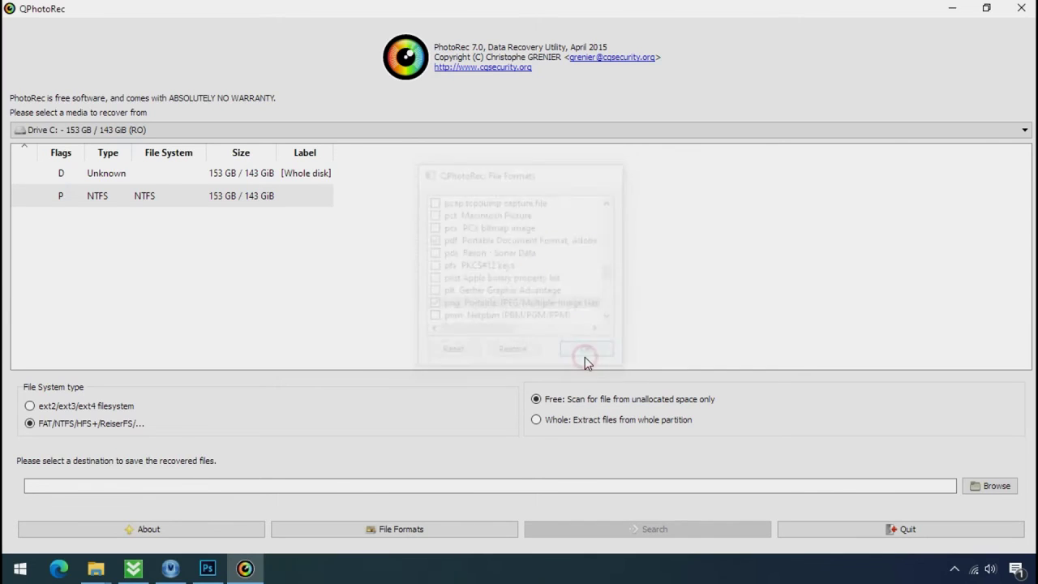
{"action": "left_click", "coordinate": [1009, 485]}
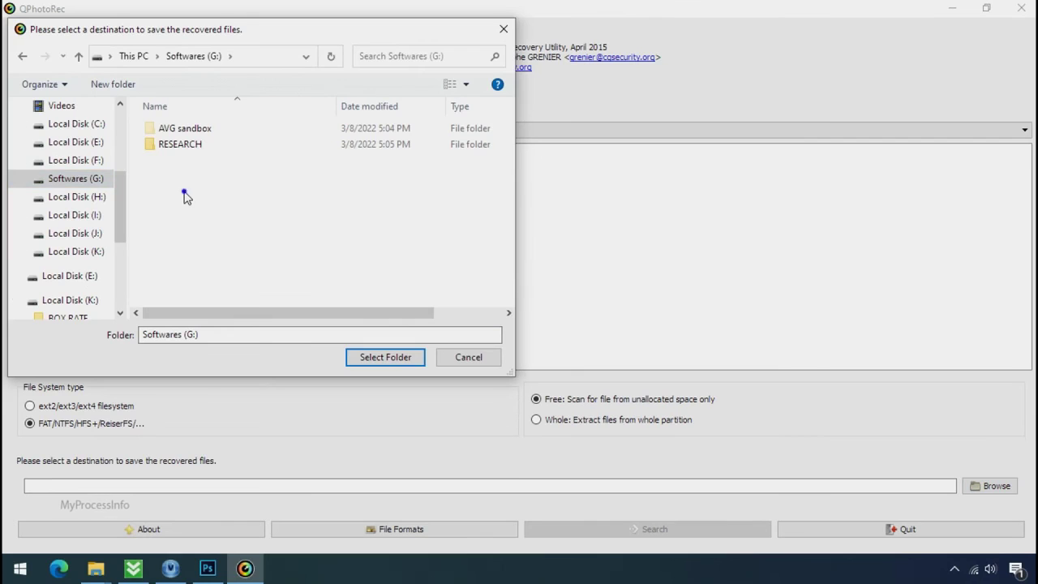
Create a Recovery folder on G:, set G:\Recovery as the destination, and start scanning Drive C.
{"action": "right_click", "coordinate": [187, 196]}
{"action": "mouse_move", "coordinate": [324, 369]}
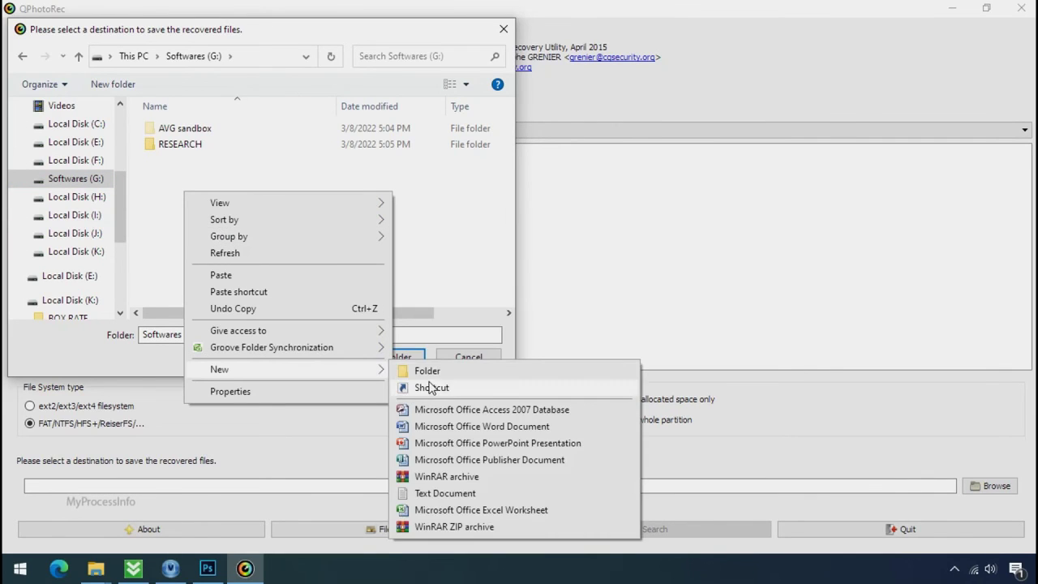
{"action": "left_click", "coordinate": [428, 371]}
{"action": "type", "text": "Recovery"}
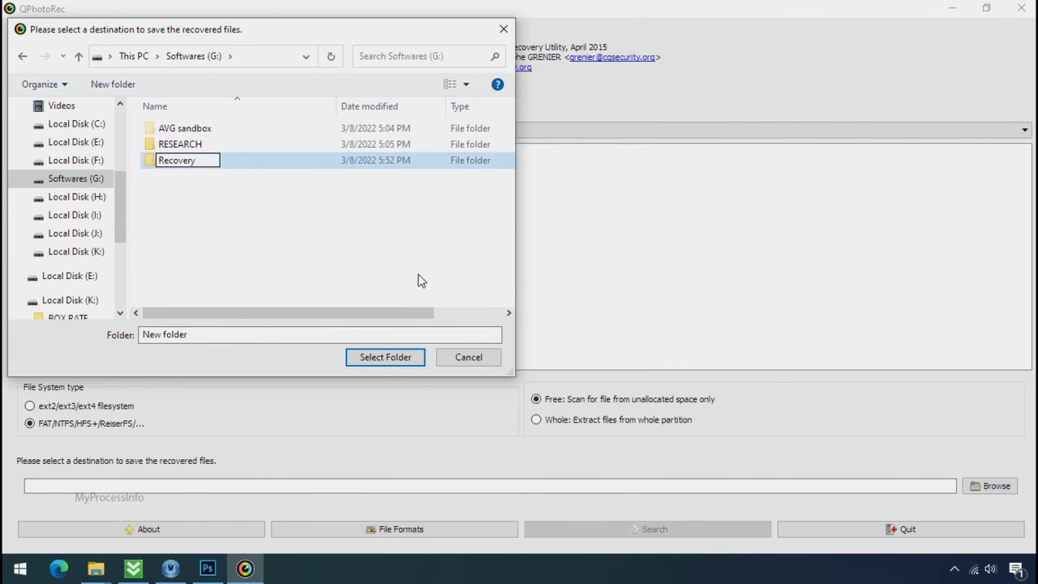
{"action": "key", "text": "Return"}
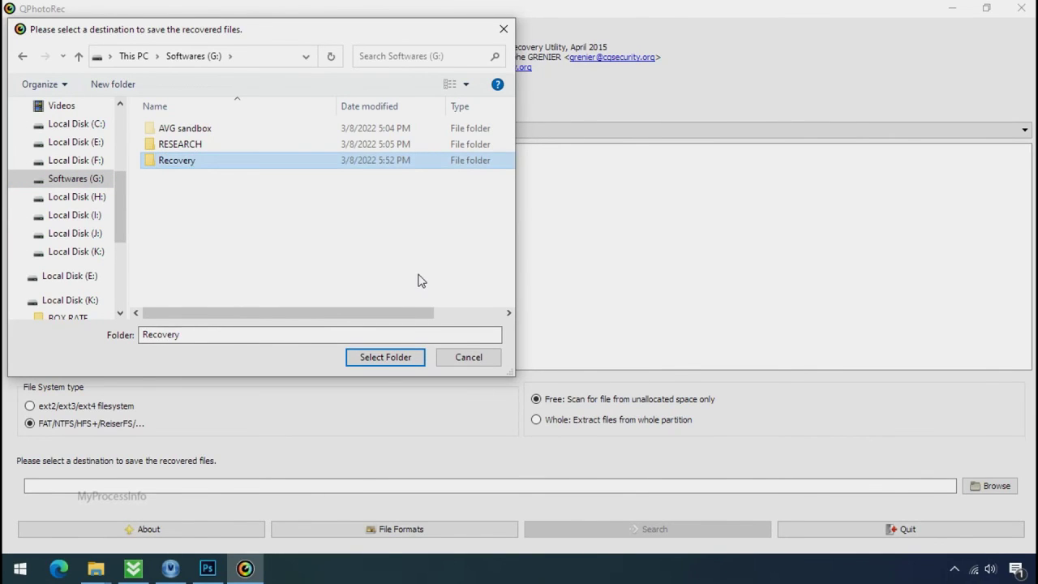
{"action": "left_click", "coordinate": [385, 362]}
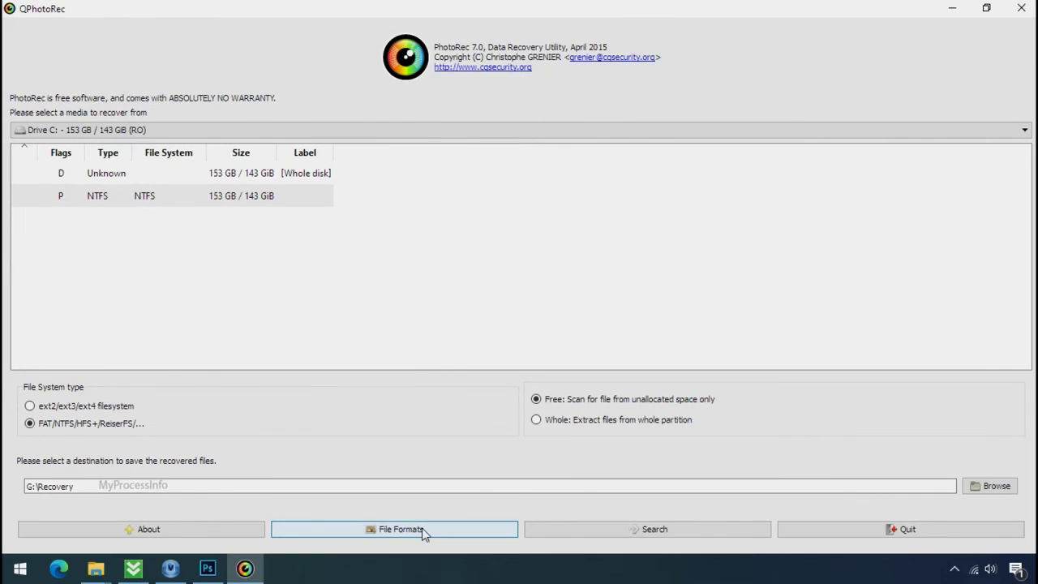
{"action": "left_click", "coordinate": [653, 531]}
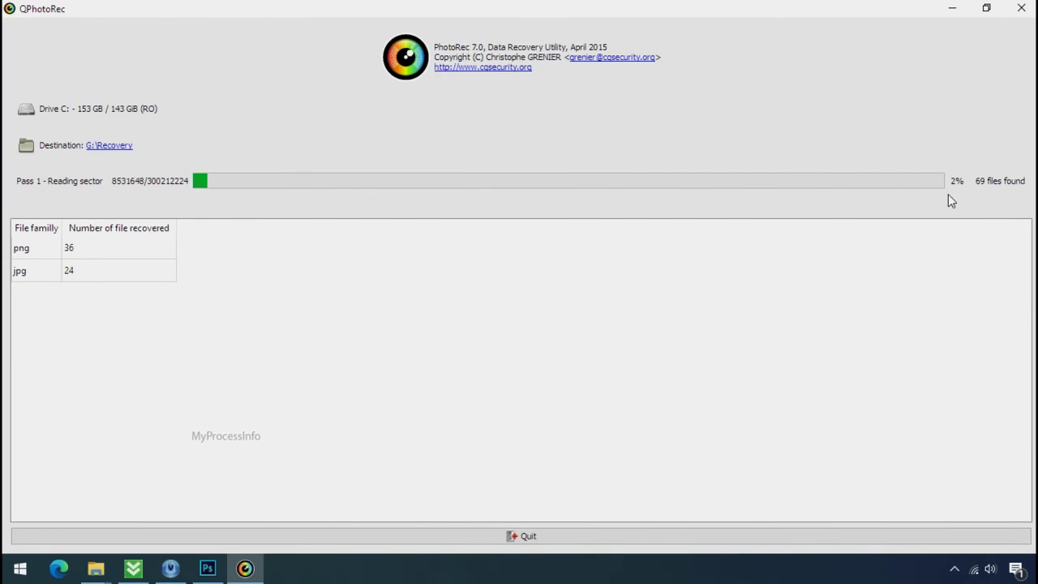
Restore down the scanning QPhotoRec window and open G:\Recovery, showing recup_dir.1 and recup_dir.2.
{"action": "left_click", "coordinate": [986, 10]}
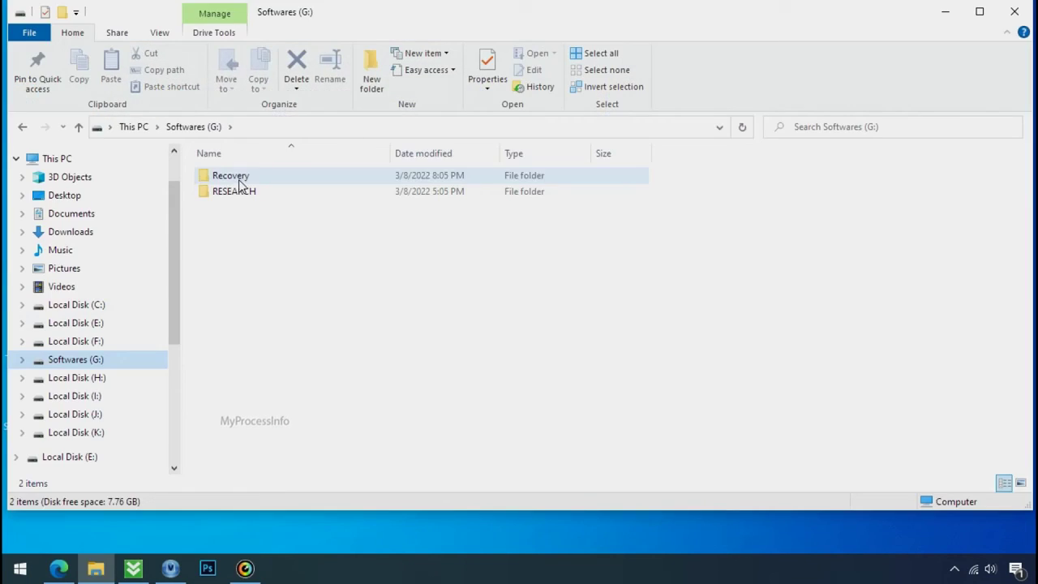
{"action": "double_click", "coordinate": [236, 178]}
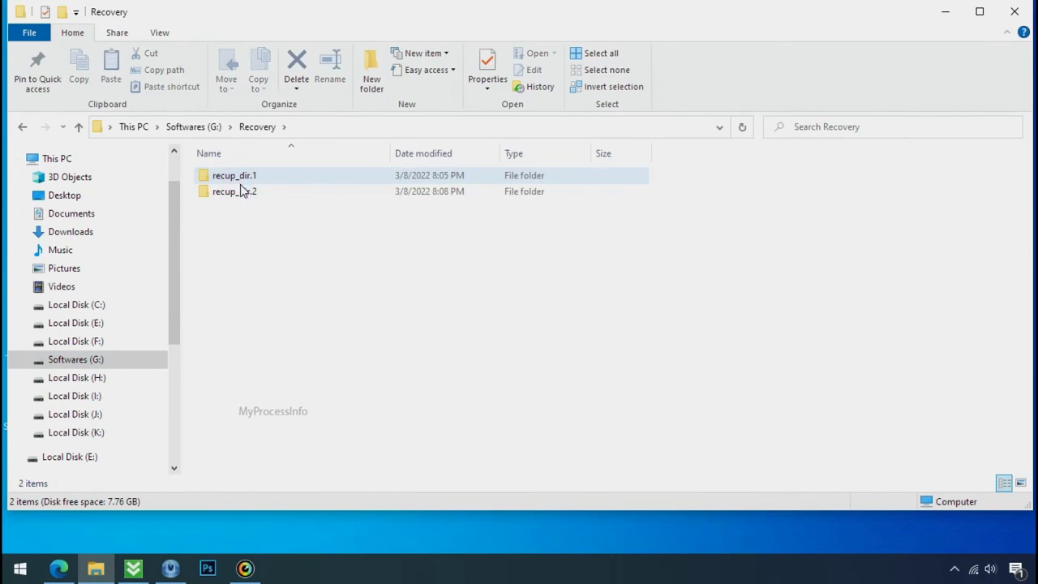
Open recup_dir.3 and scroll through its recovered PNG and JPG files, growing to 278 items.
{"action": "double_click", "coordinate": [240, 190]}
{"action": "scroll", "coordinate": [399, 278], "scroll_direction": "down", "scroll_amount": 10}
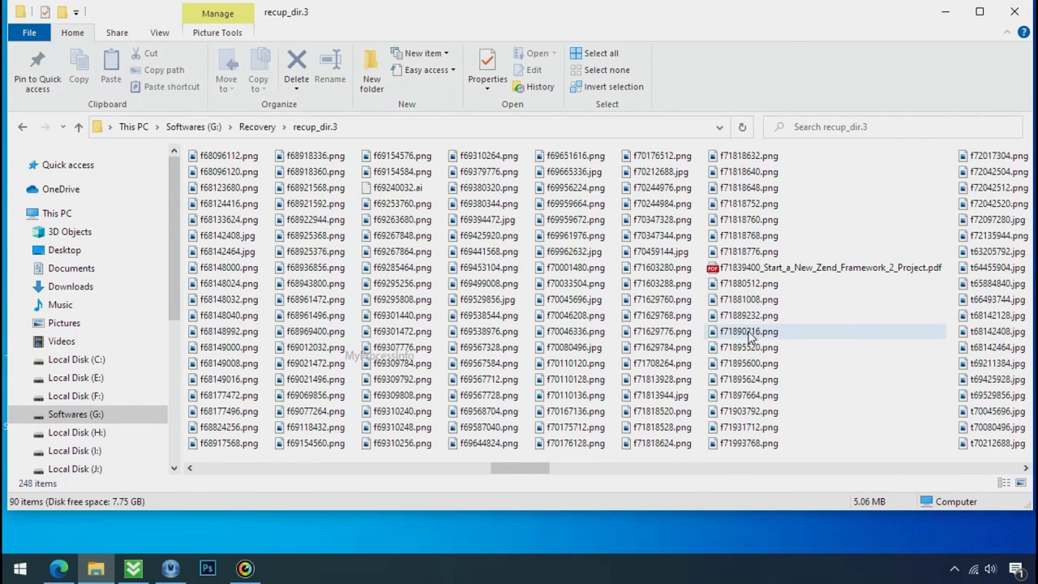
{"action": "scroll", "coordinate": [750, 335], "scroll_direction": "down", "scroll_amount": 4}
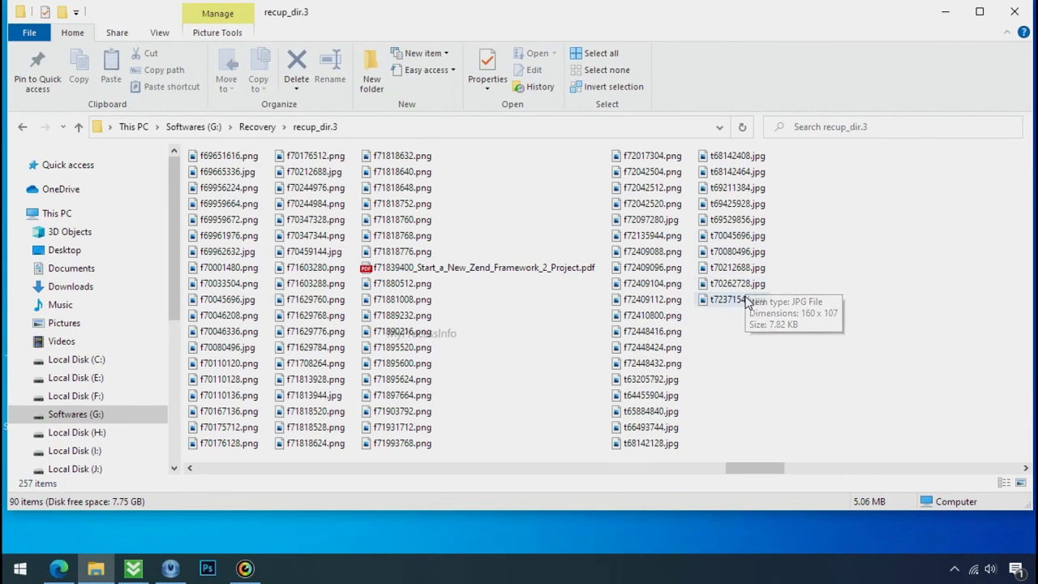
{"action": "scroll", "coordinate": [739, 349], "scroll_direction": "down", "scroll_amount": 5}
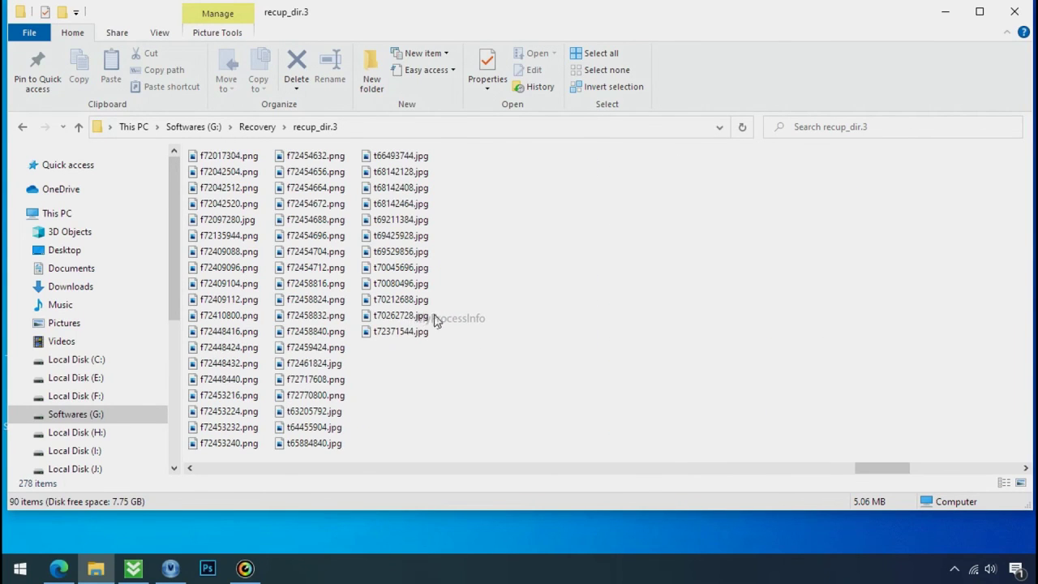